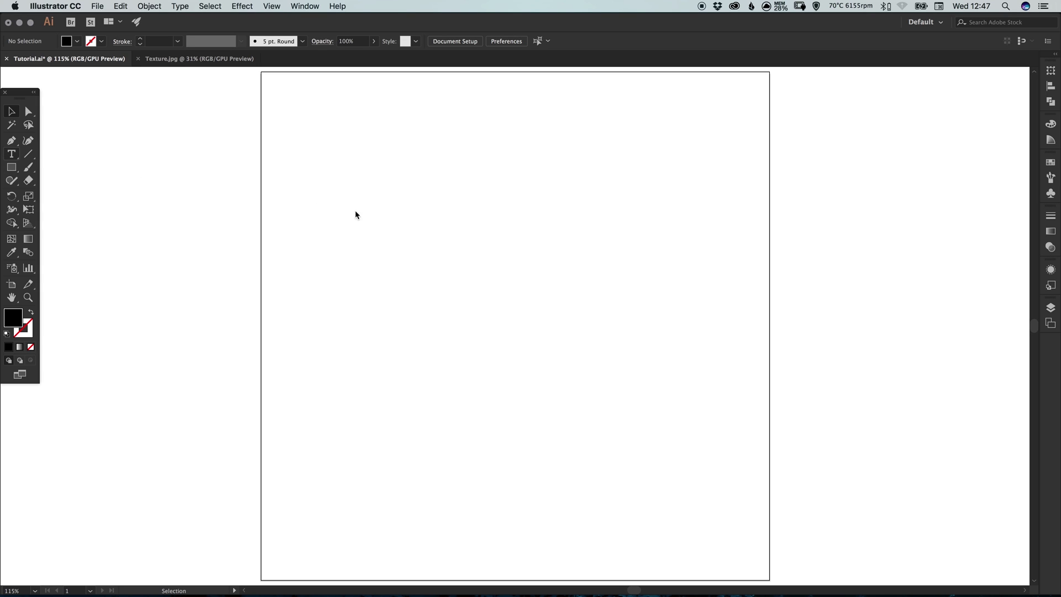
- Type ROCK near the artboard centre and scale it up proportionally
key(t)
click(437, 321)
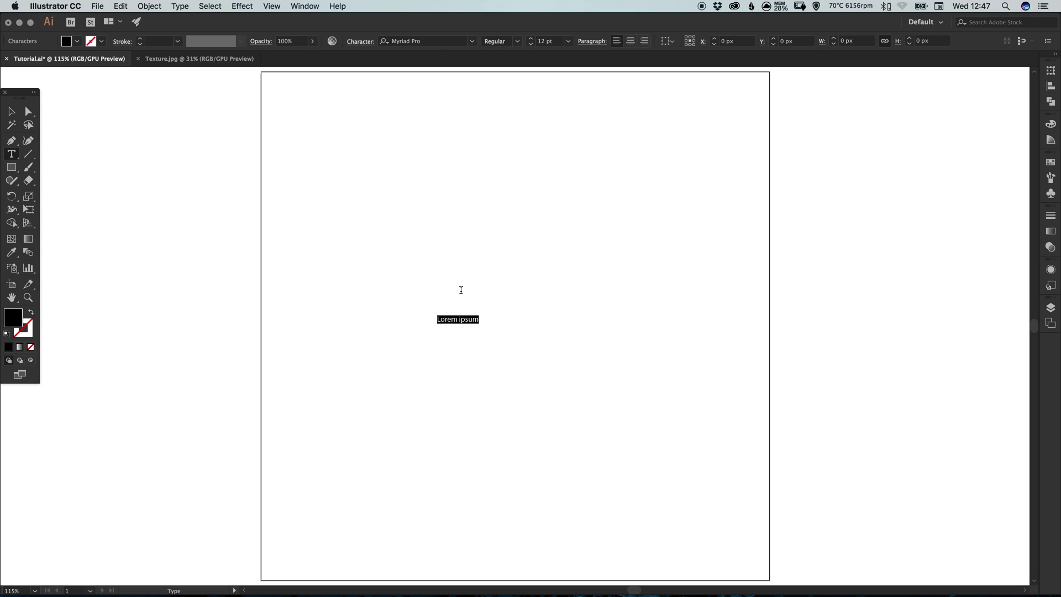
text(ROCK)
click(11, 111)
drag(458, 326, 717, 449)
drag(588, 354, 536, 294)
- Centre ROCK horizontally and vertically relative to the artboard
click(692, 42)
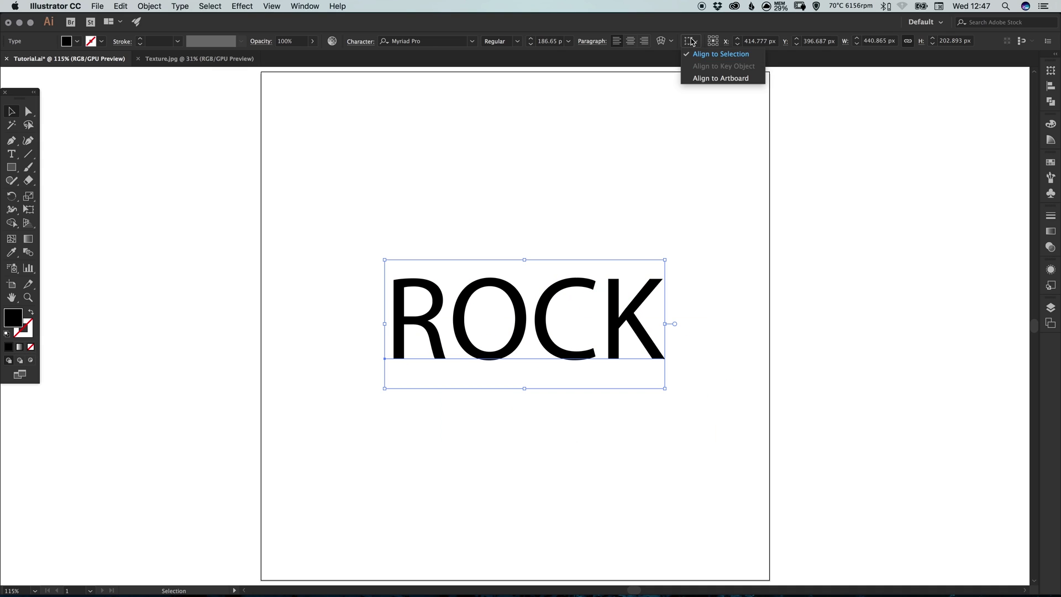
click(702, 79)
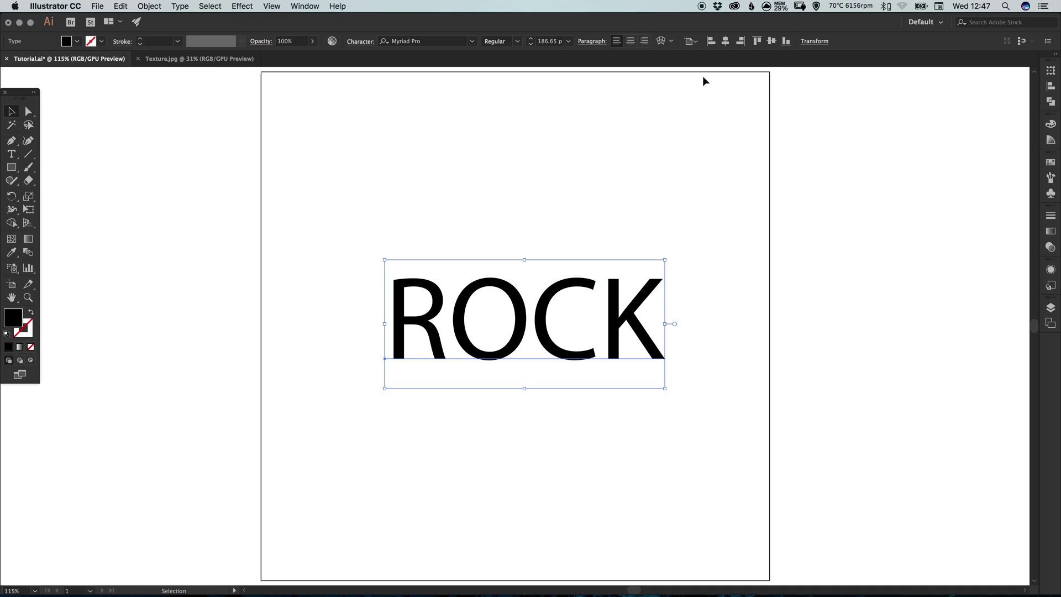
click(726, 42)
click(772, 42)
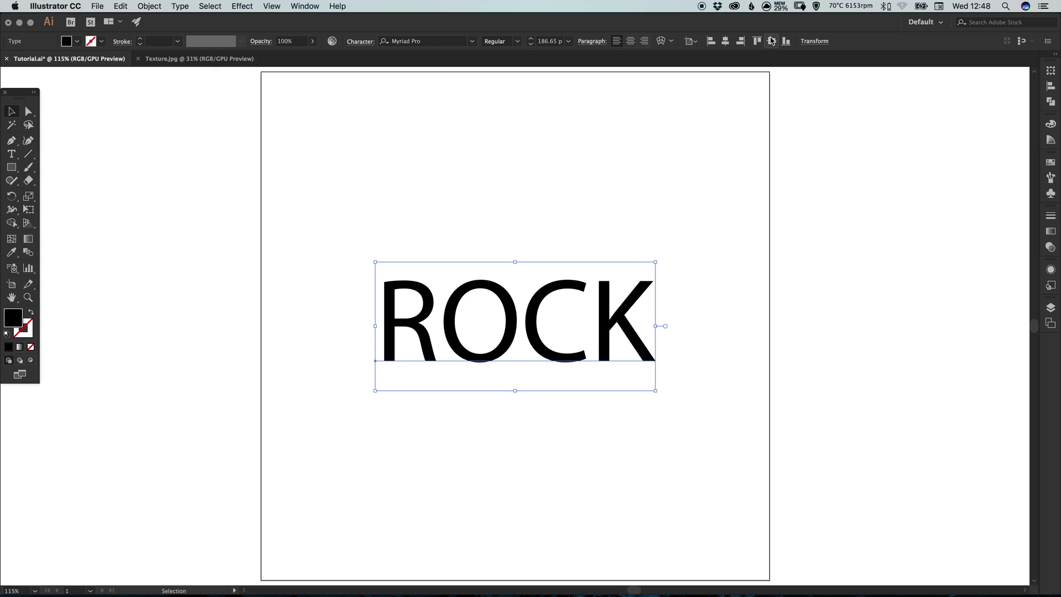
- Change the ROCK font to Asap Bold
click(434, 41)
key(super+a)
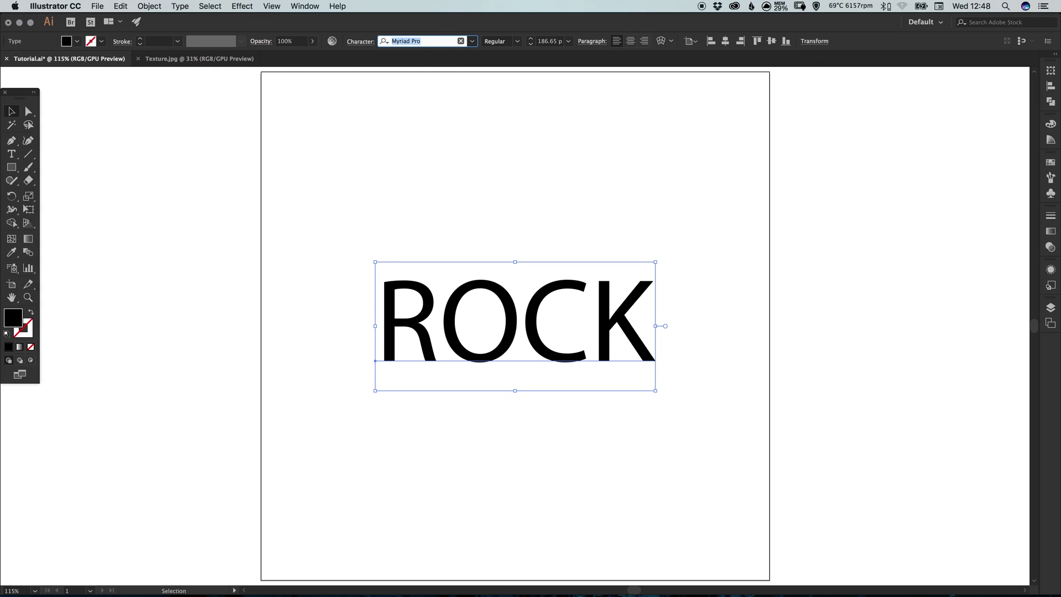
text(asap)
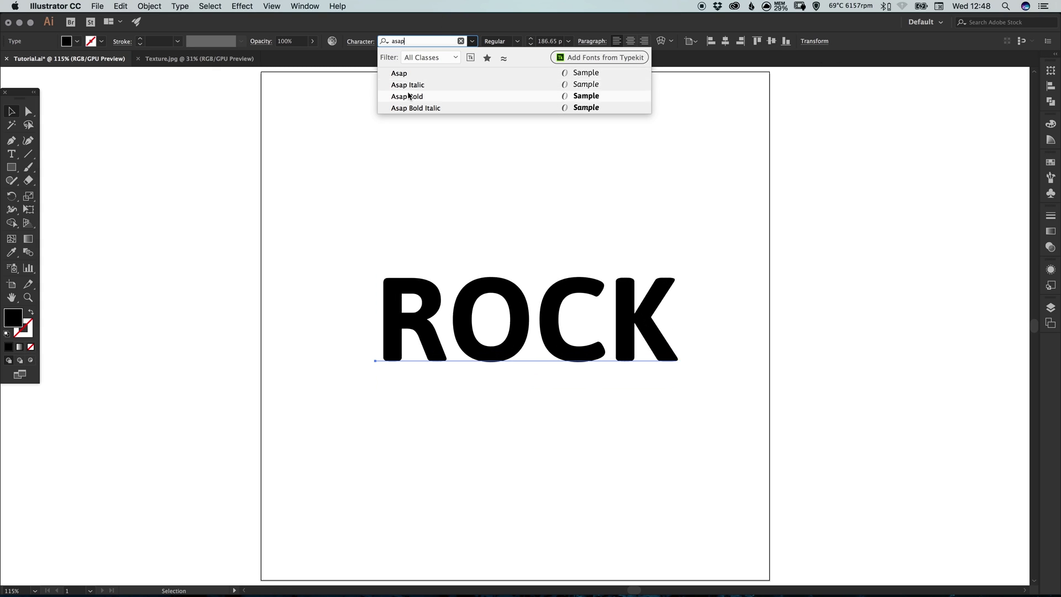
click(411, 97)
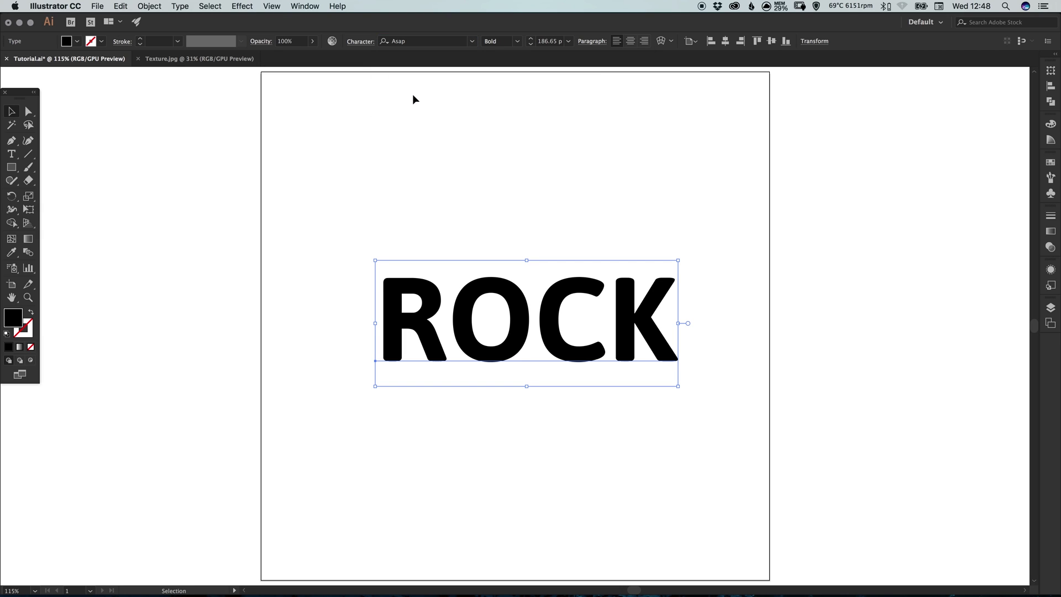
- Enlarge the ROCK text to about 225 pt and shift it slightly left
click(360, 41)
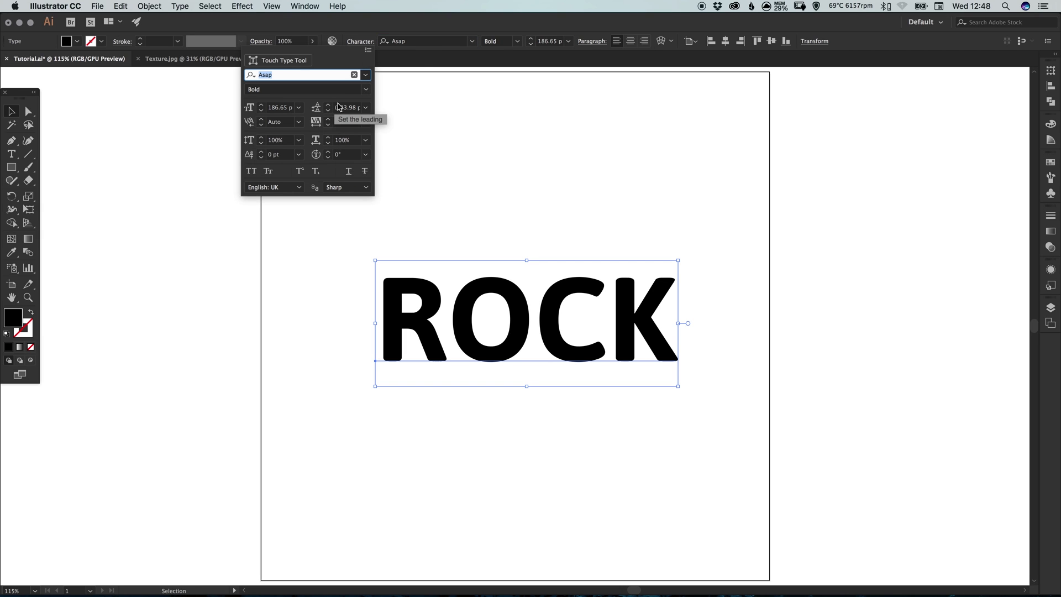
click(530, 164)
drag(678, 259, 710, 232)
drag(530, 288, 523, 288)
- Convert ROCK to outlines with Type > Create Outlines and check them in wireframe view
click(179, 7)
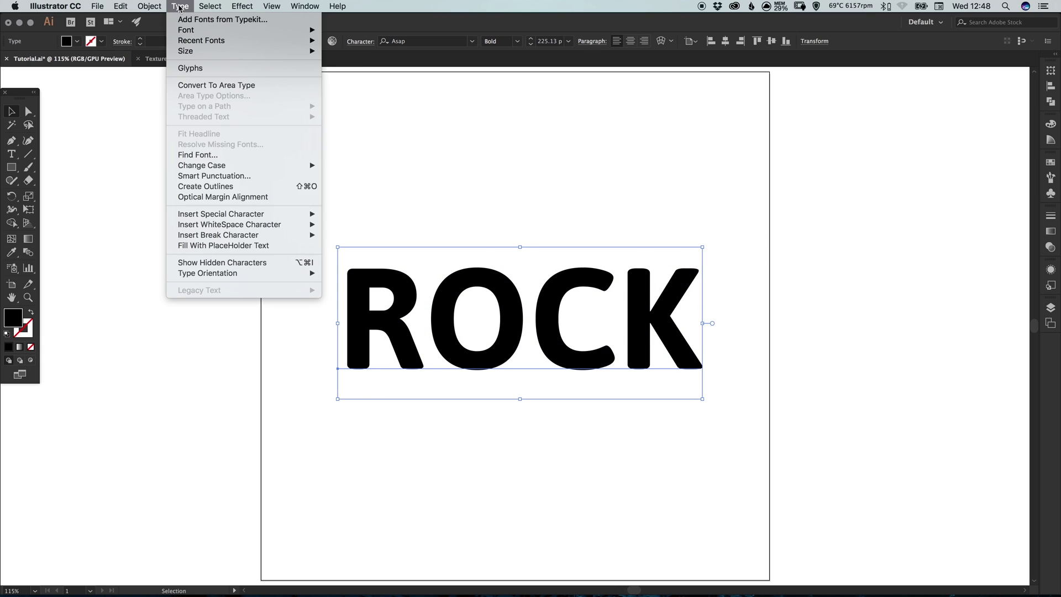
click(244, 190)
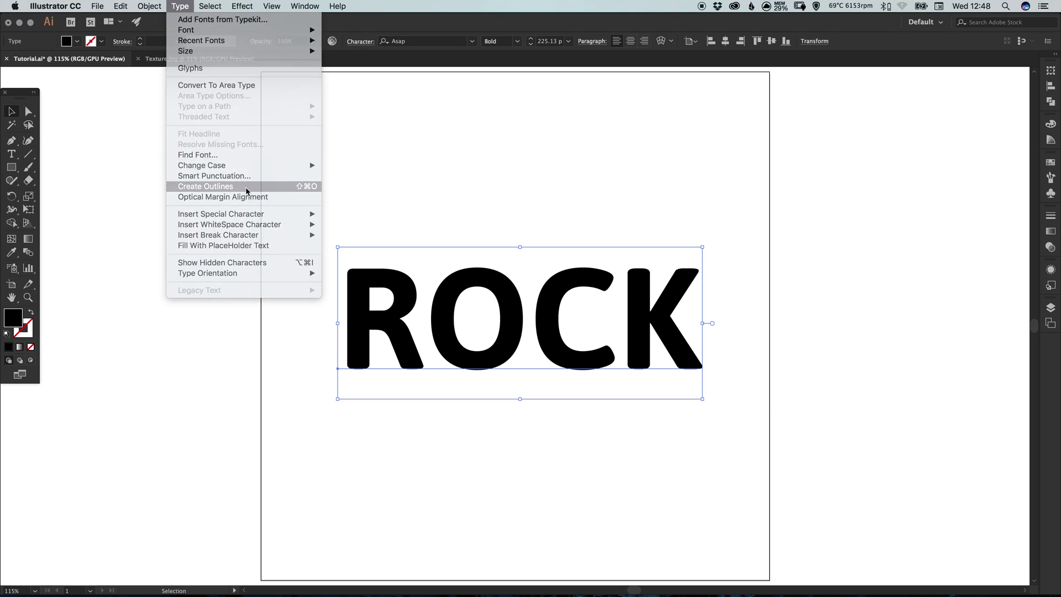
click(555, 210)
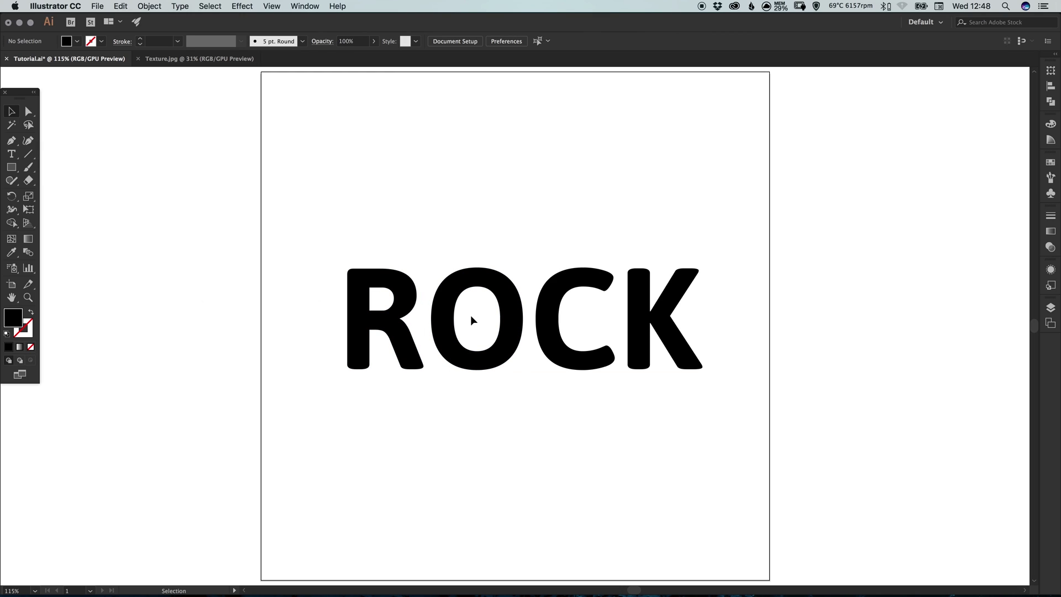
click(412, 328)
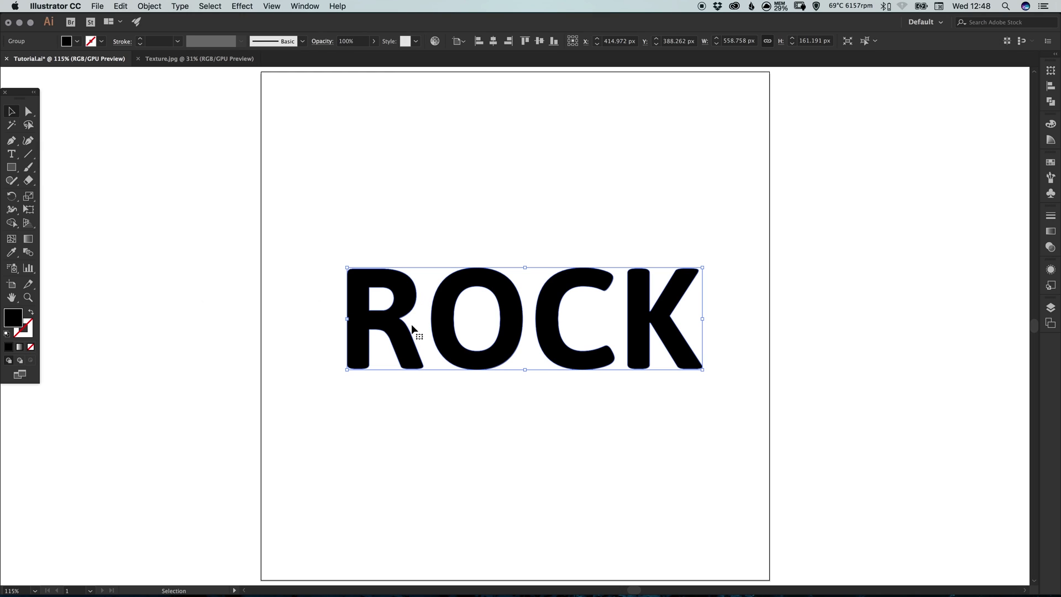
click(523, 221)
key(super+y)
key(super+y)
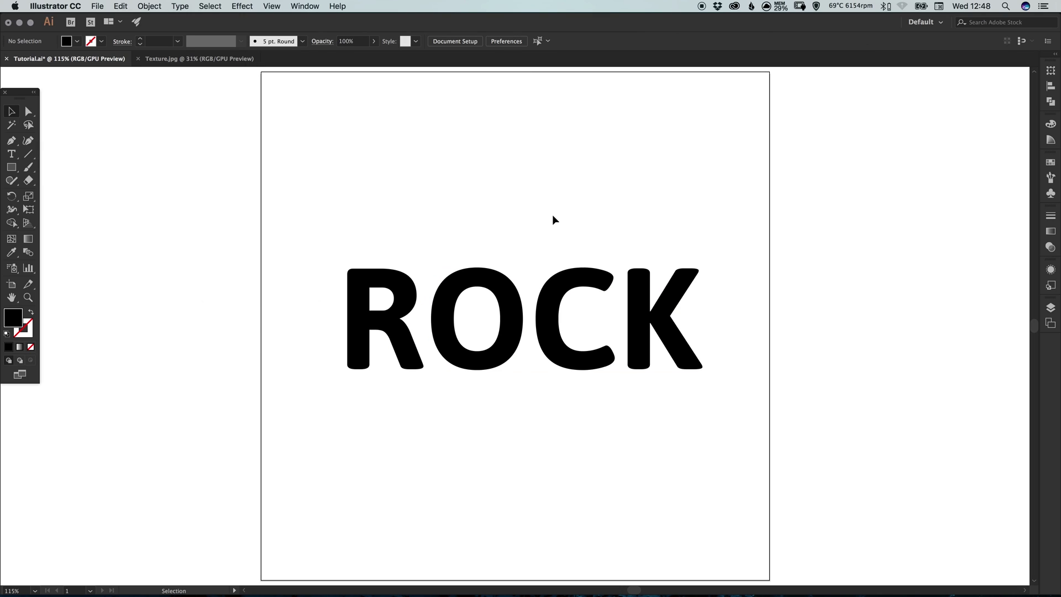
- In the Texture.jpg document, select the wood texture image and choose Object > Image Trace > Make
click(192, 62)
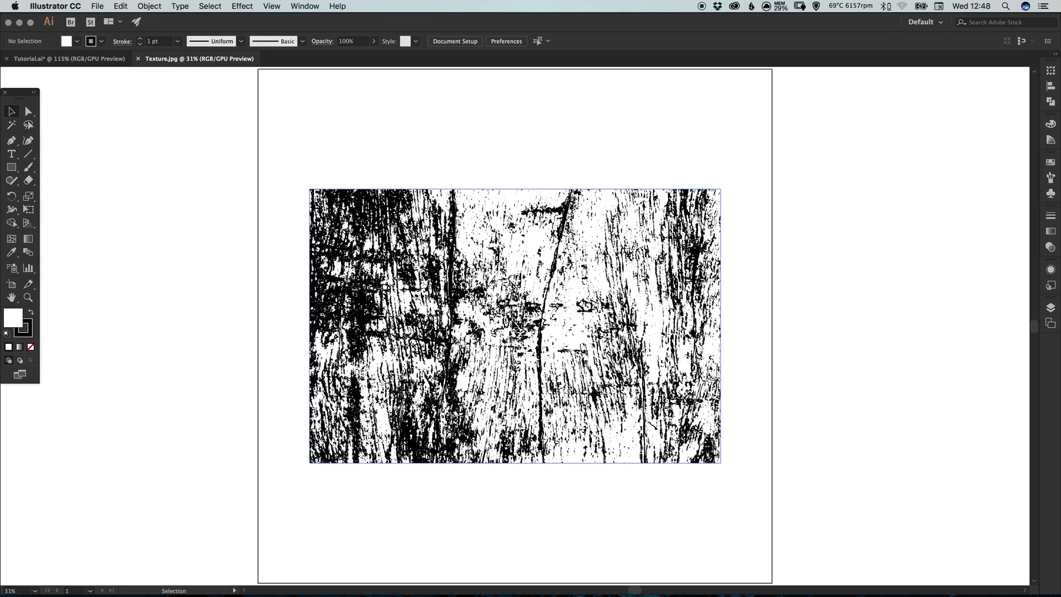
click(362, 293)
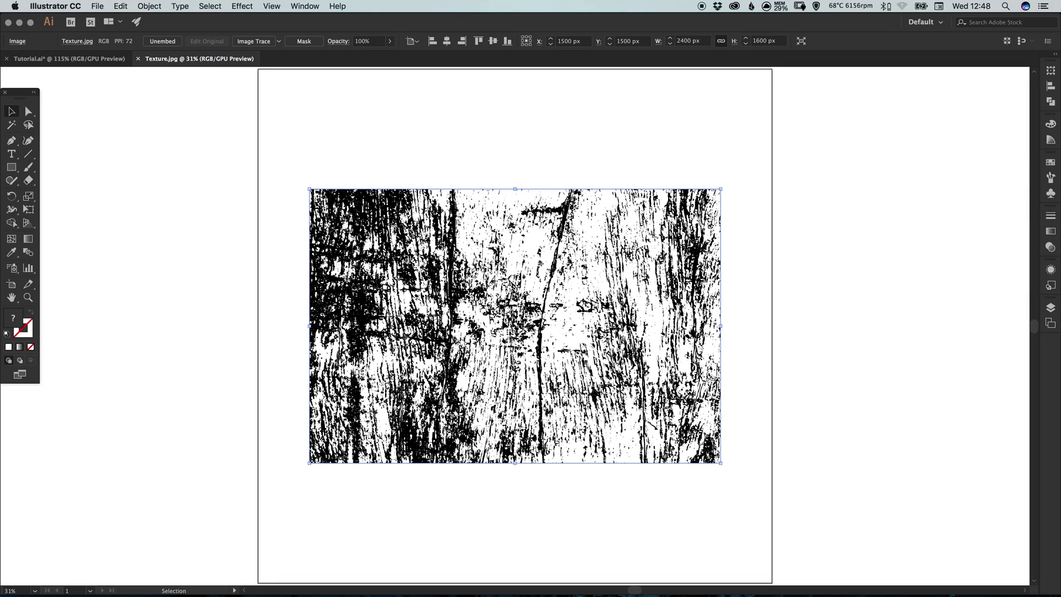
click(153, 5)
mouse_move(185, 308)
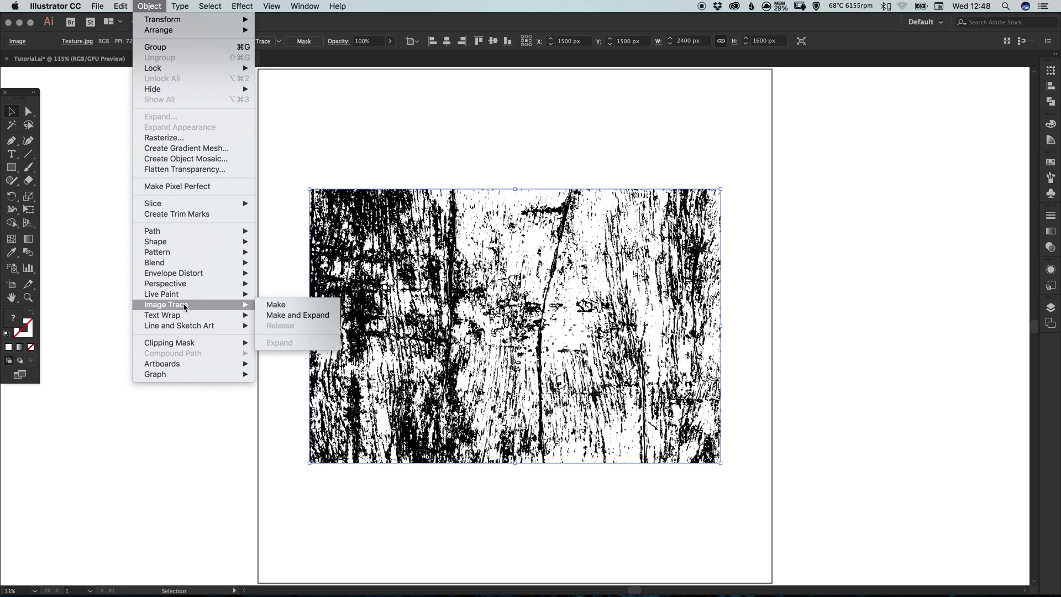
click(274, 306)
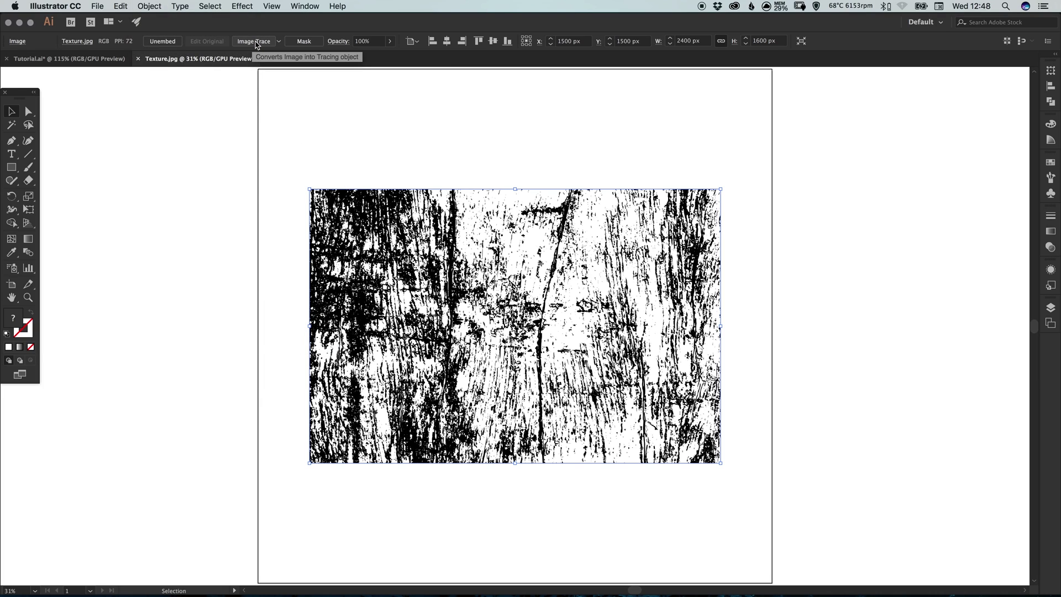
- Trace the texture with the Default preset, confirm the large-image warning, and zoom in
click(256, 43)
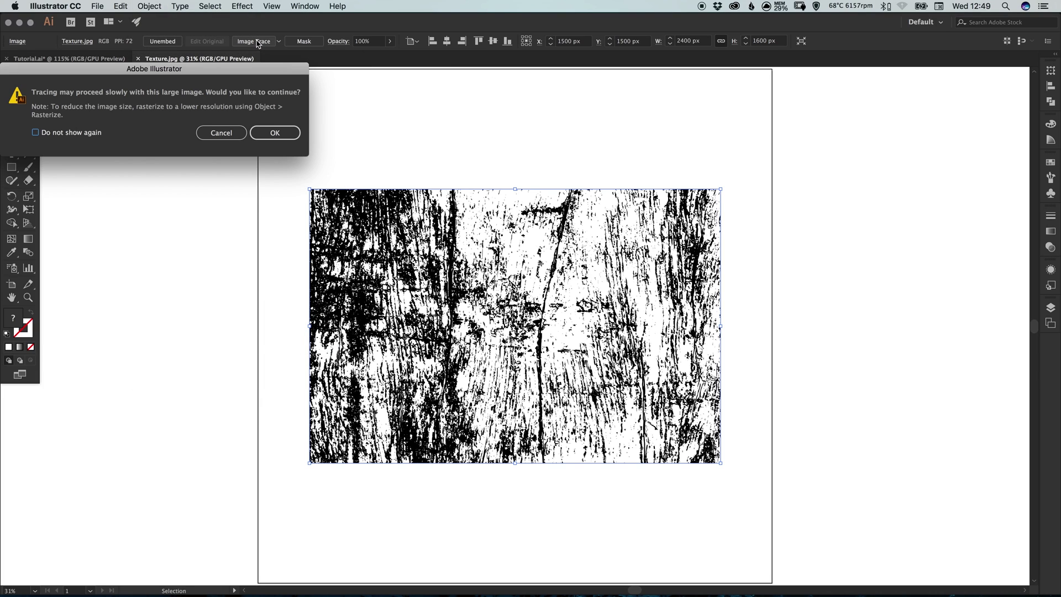
drag(144, 71, 264, 135)
click(397, 200)
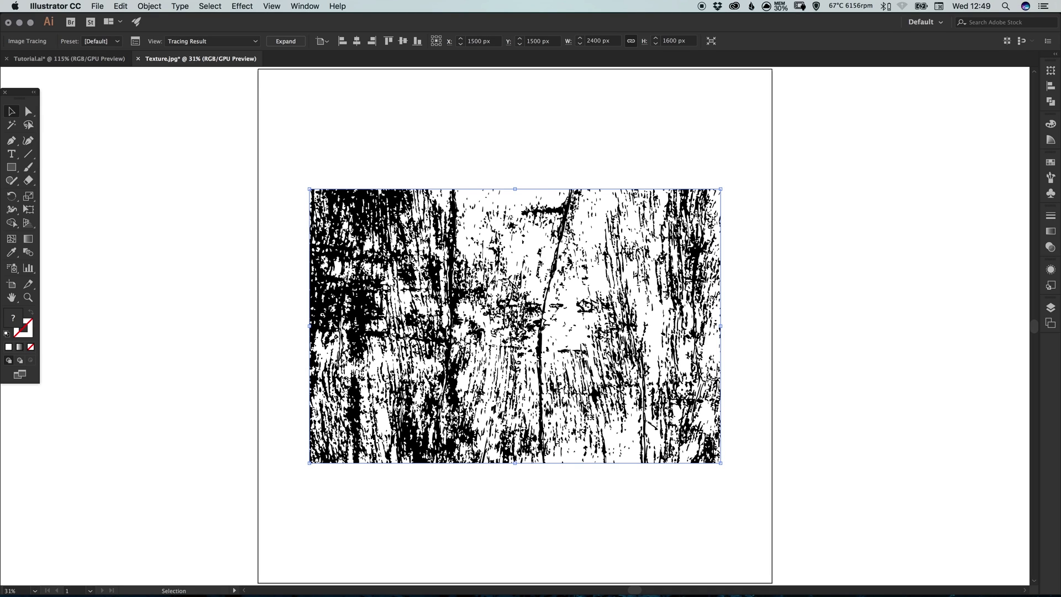
key(super+equal)
key(super+equal)
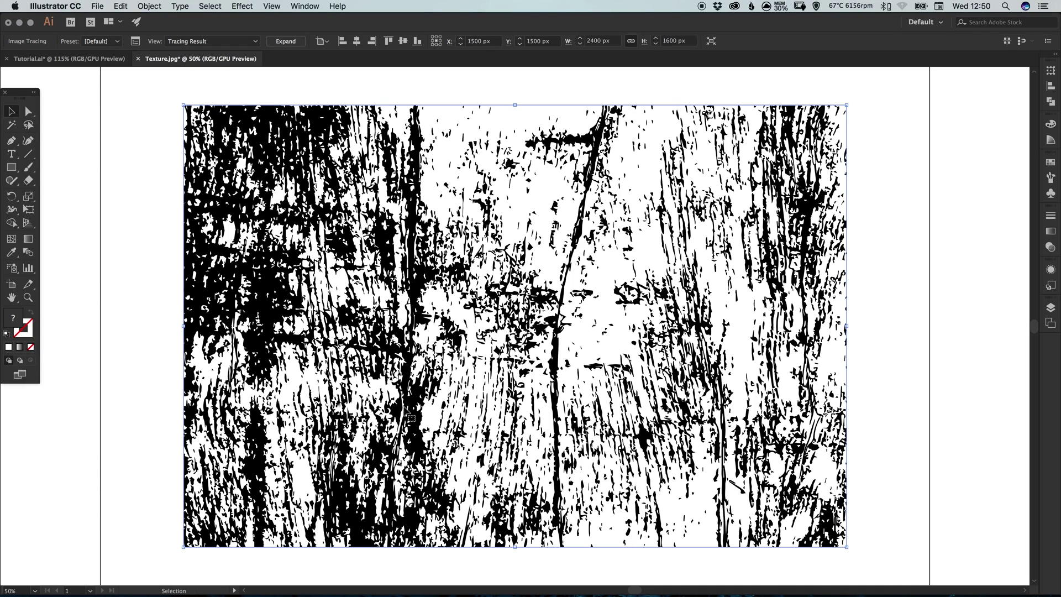
- Set the Image Trace threshold to 241 in the Image Trace panel
click(136, 42)
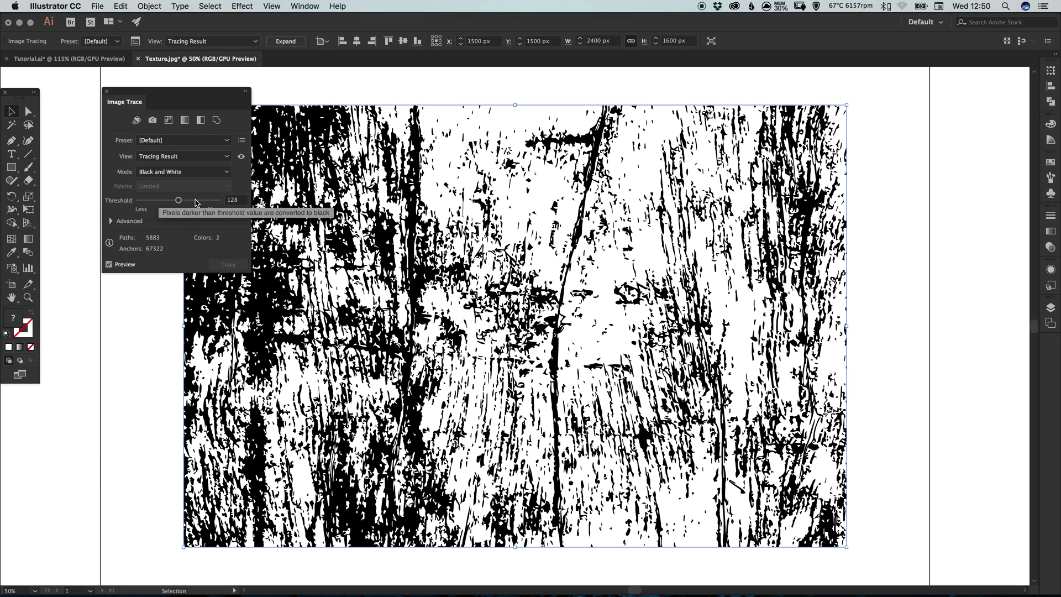
drag(193, 203, 214, 204)
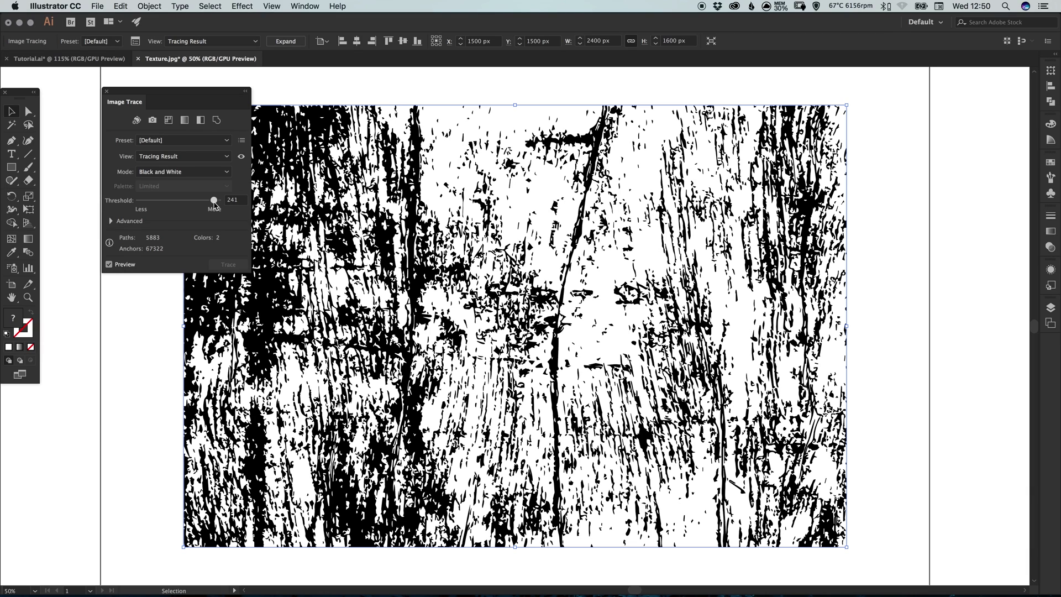
drag(214, 205, 215, 205)
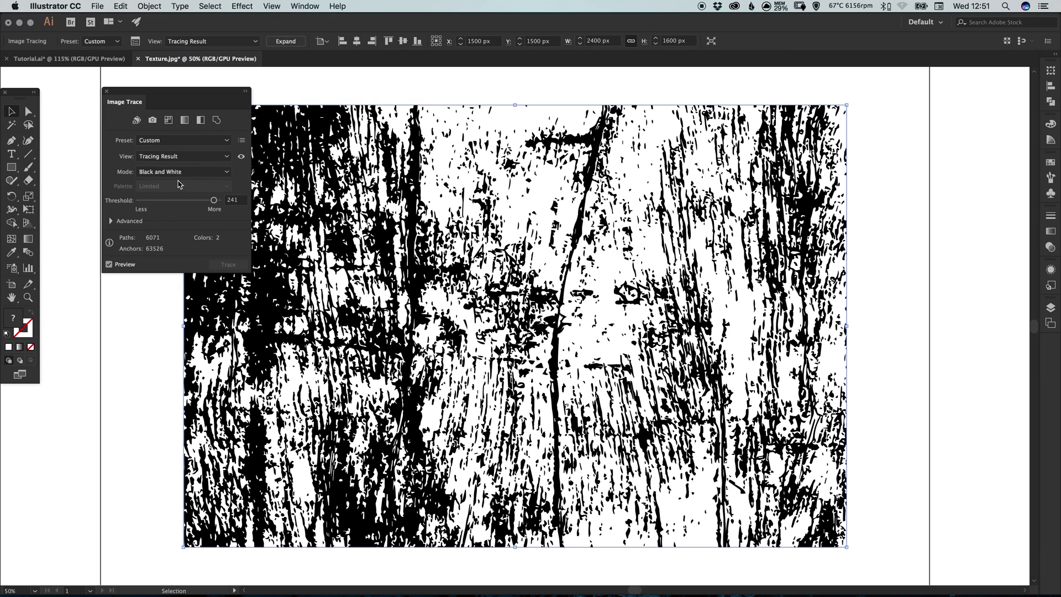
click(107, 92)
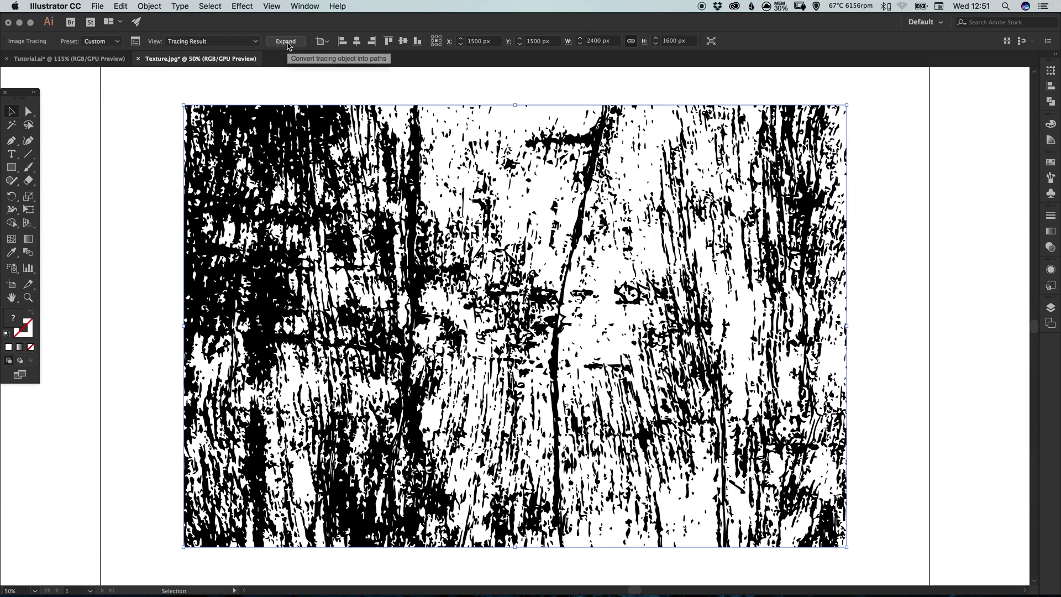
- Expand the traced texture into paths with Object and Fill checked, then deselect
click(149, 6)
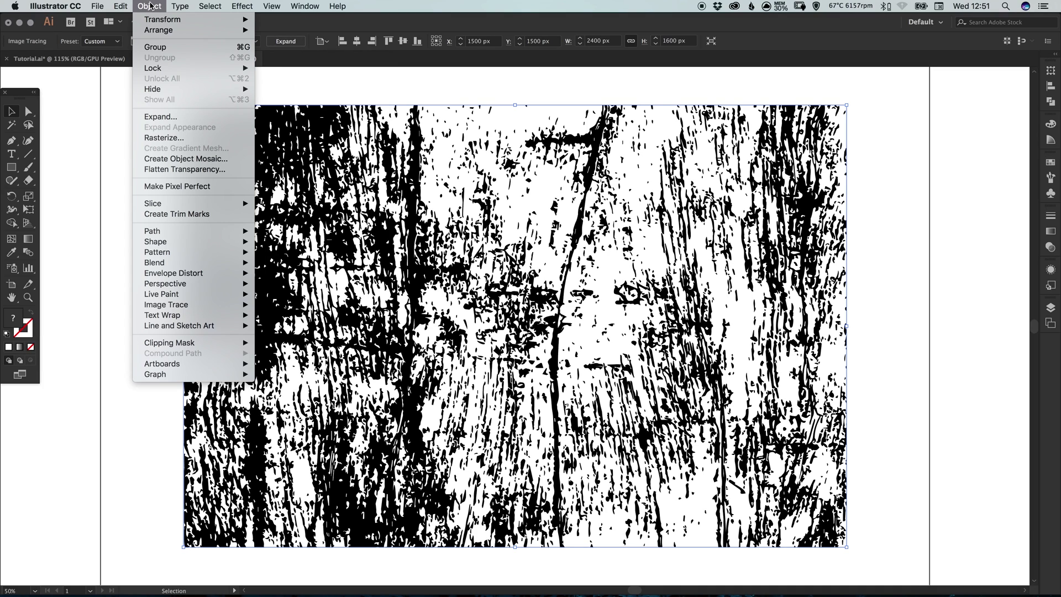
click(162, 116)
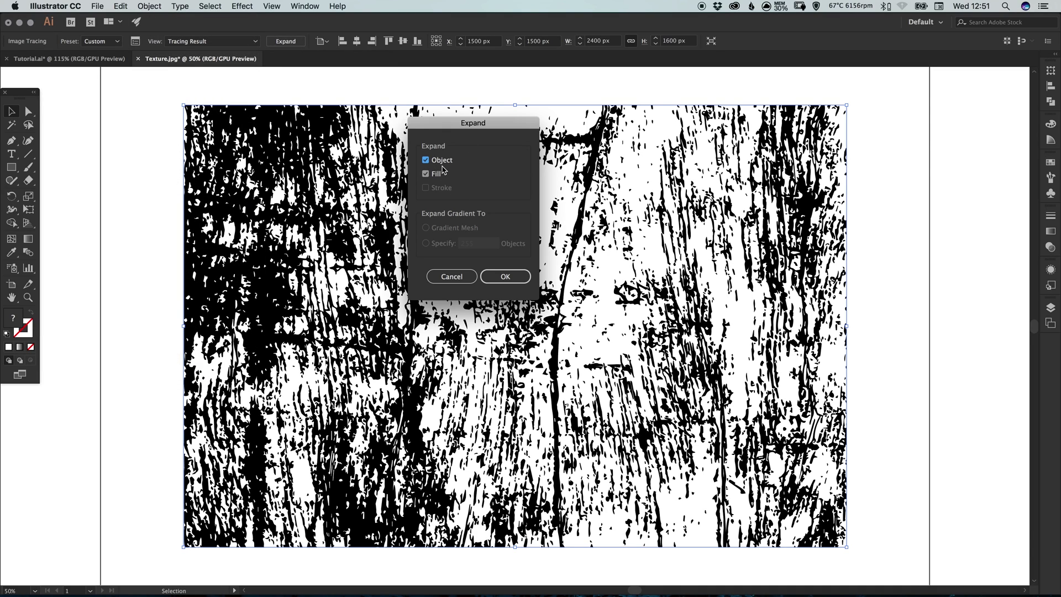
click(509, 276)
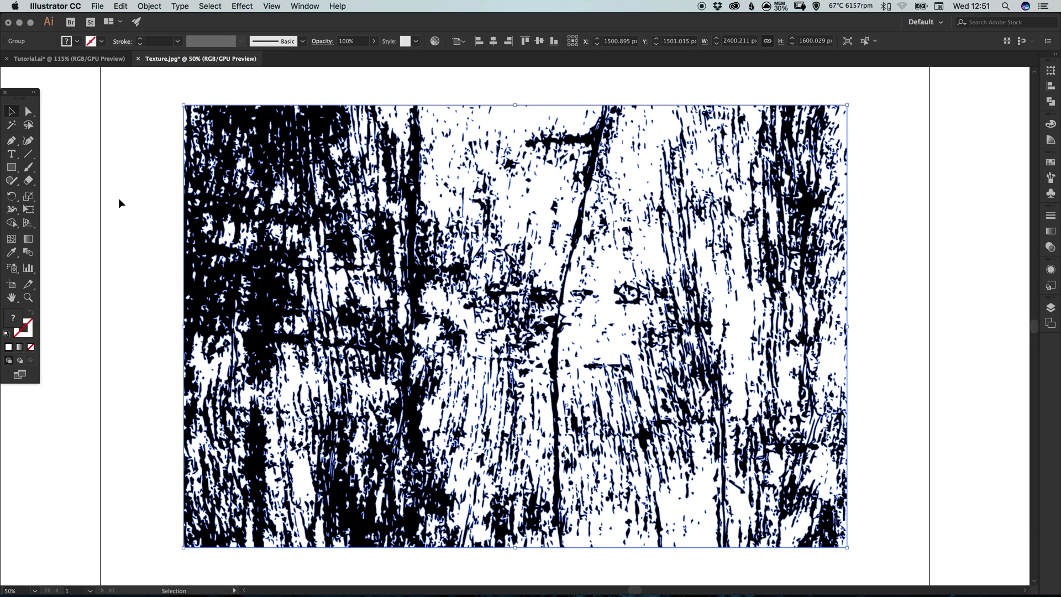
click(12, 126)
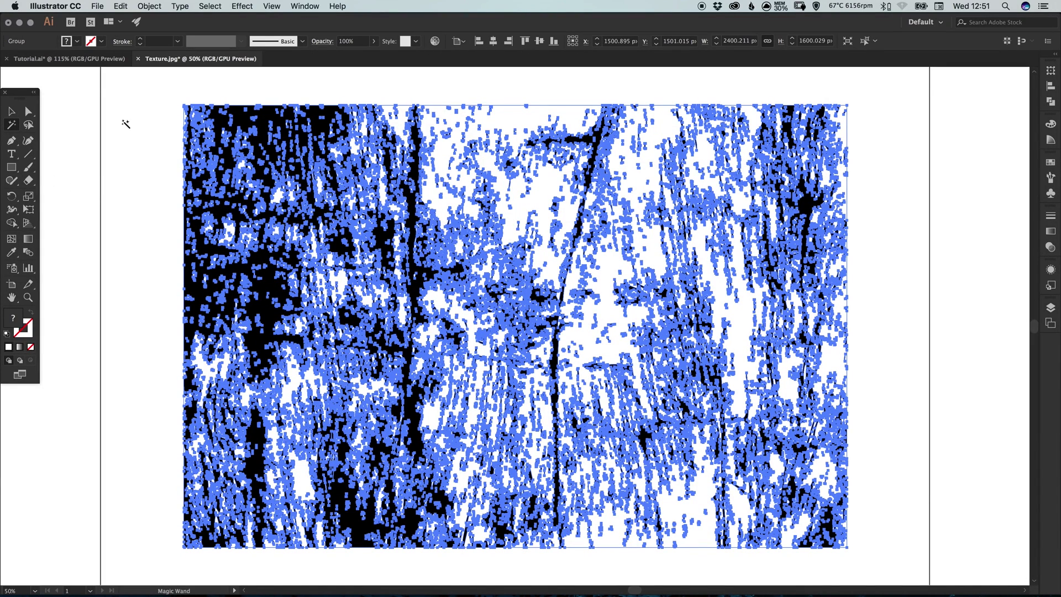
click(72, 165)
- Select all black grain shapes with the Magic Wand and copy them
click(230, 130)
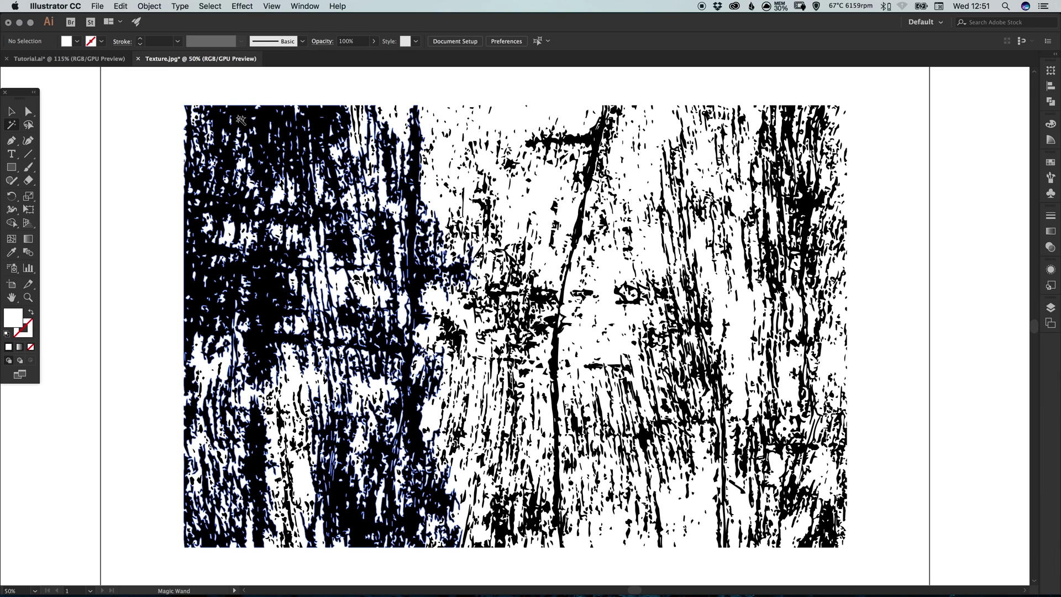
click(243, 121)
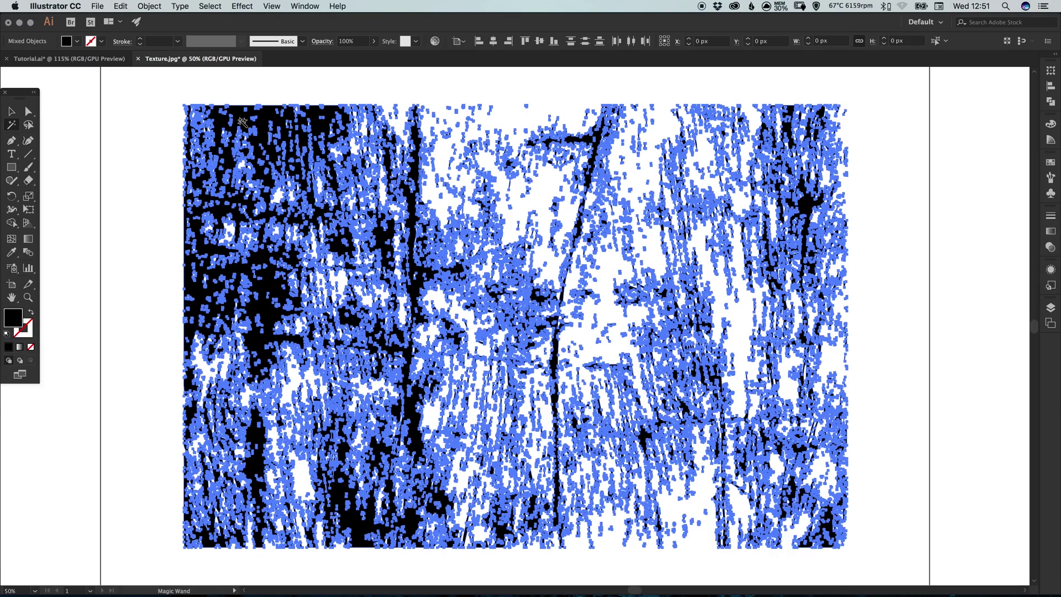
click(120, 5)
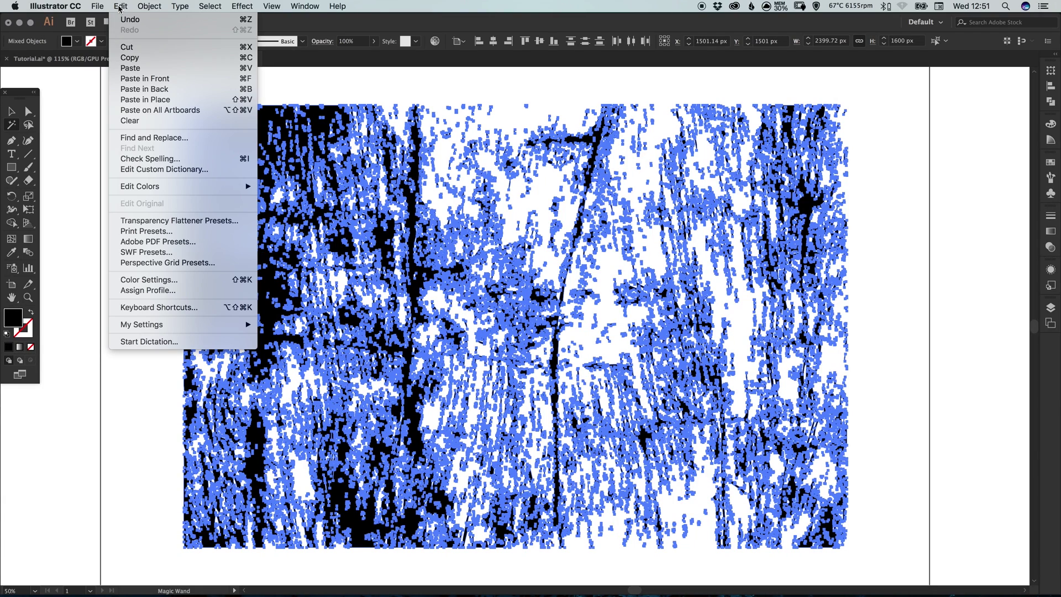
click(124, 53)
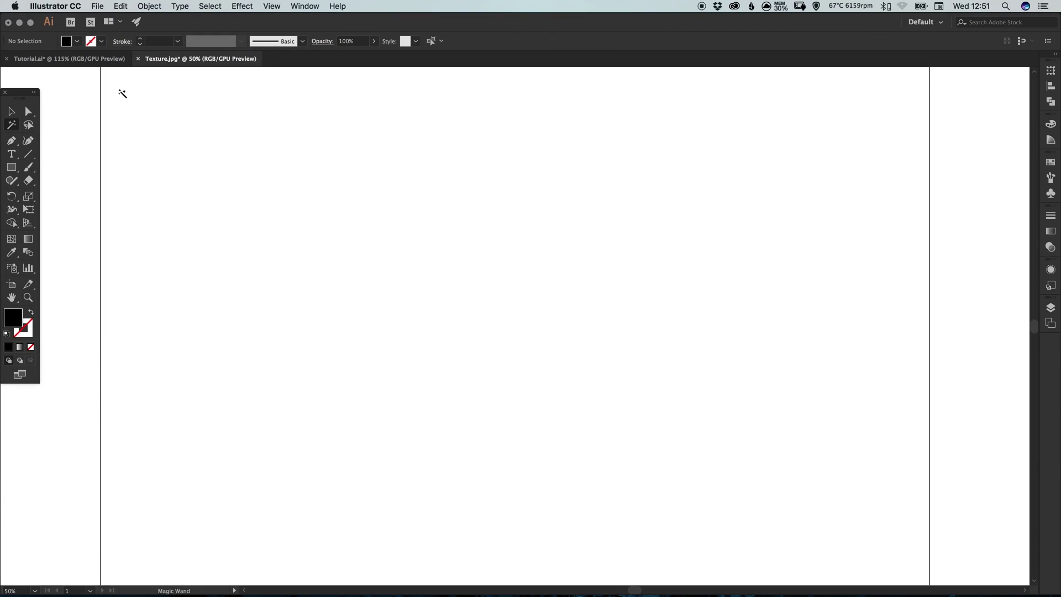
- Delete the remaining white shapes and paste the black shapes back in place
key(super)
key(super+v)
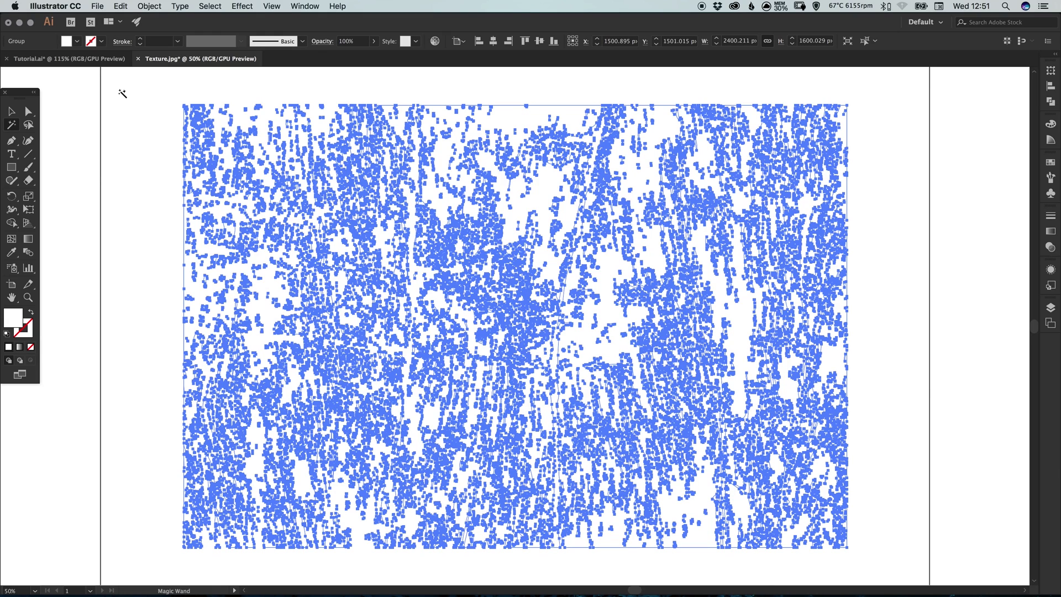
click(122, 94)
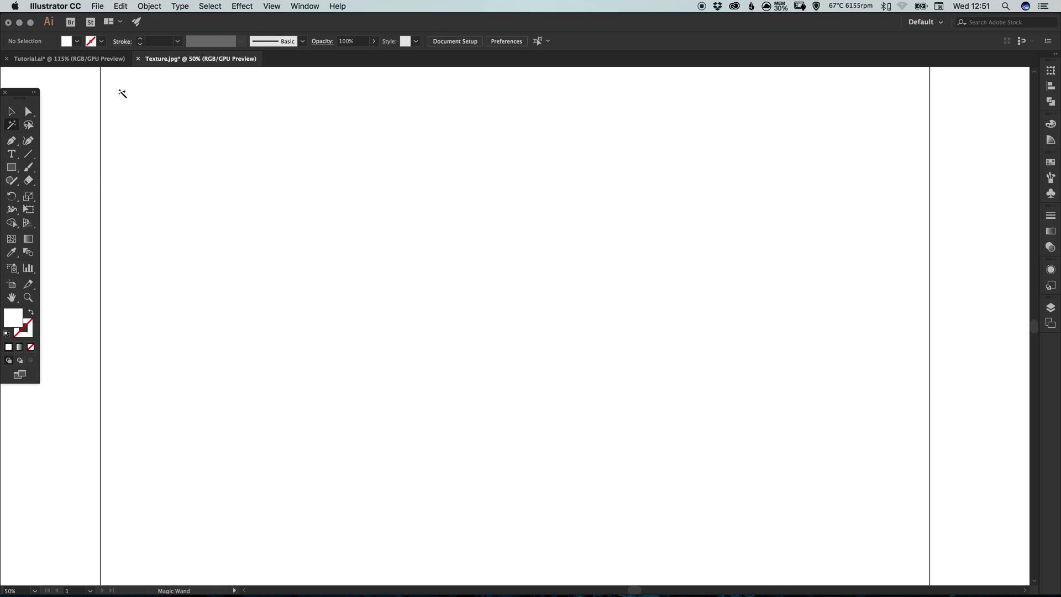
click(121, 6)
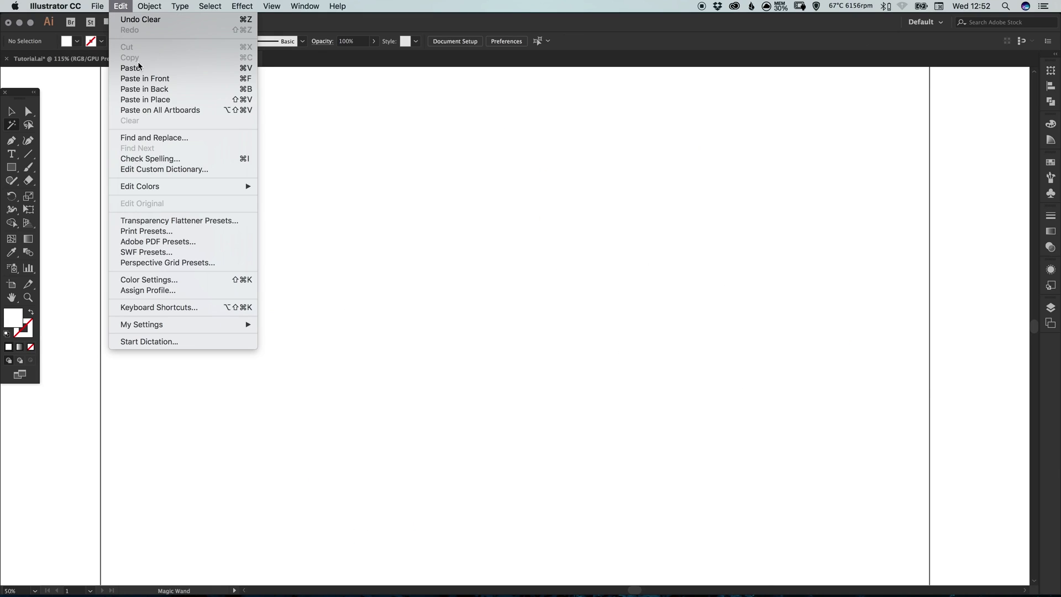
click(153, 101)
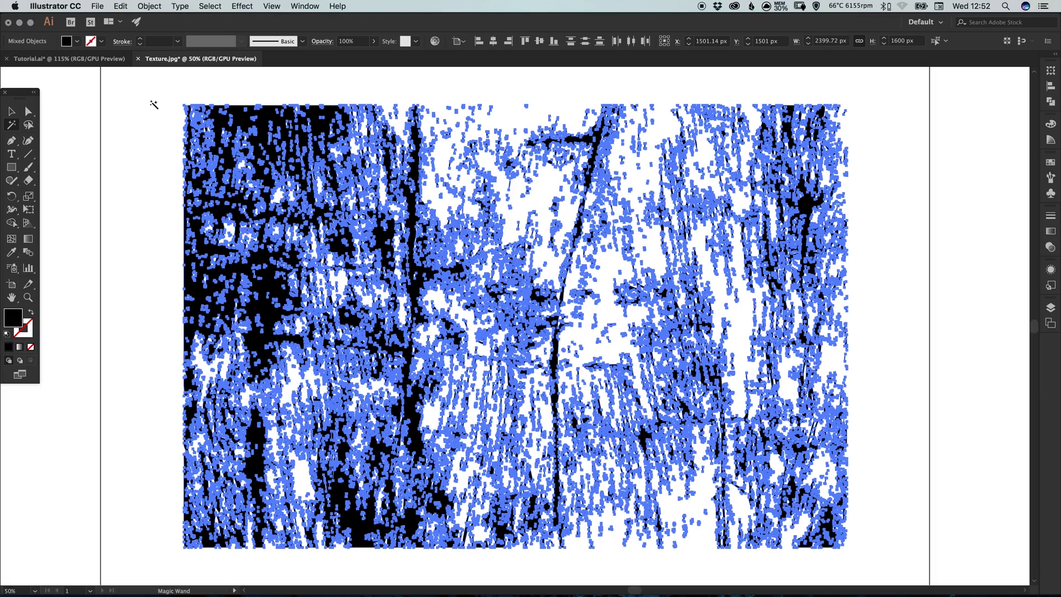
click(12, 111)
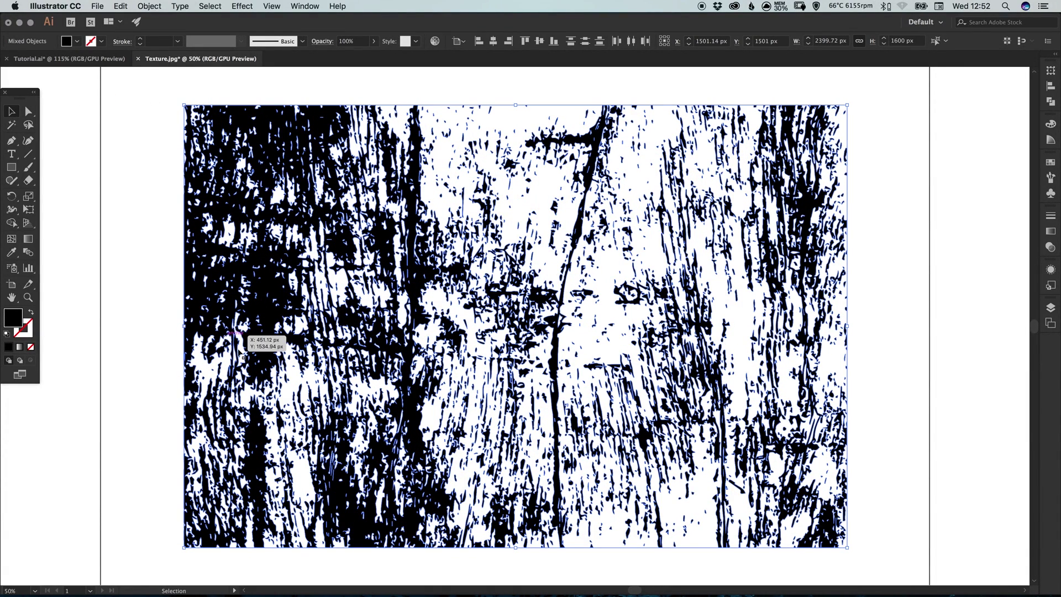
- Fill the grain shapes with light grey b5b5b5 (181, 181, 181)
double_click(12, 320)
mouse_move(441, 308)
mouse_down()
mouse_move(429, 277)
mouse_move(389, 263)
mouse_up()
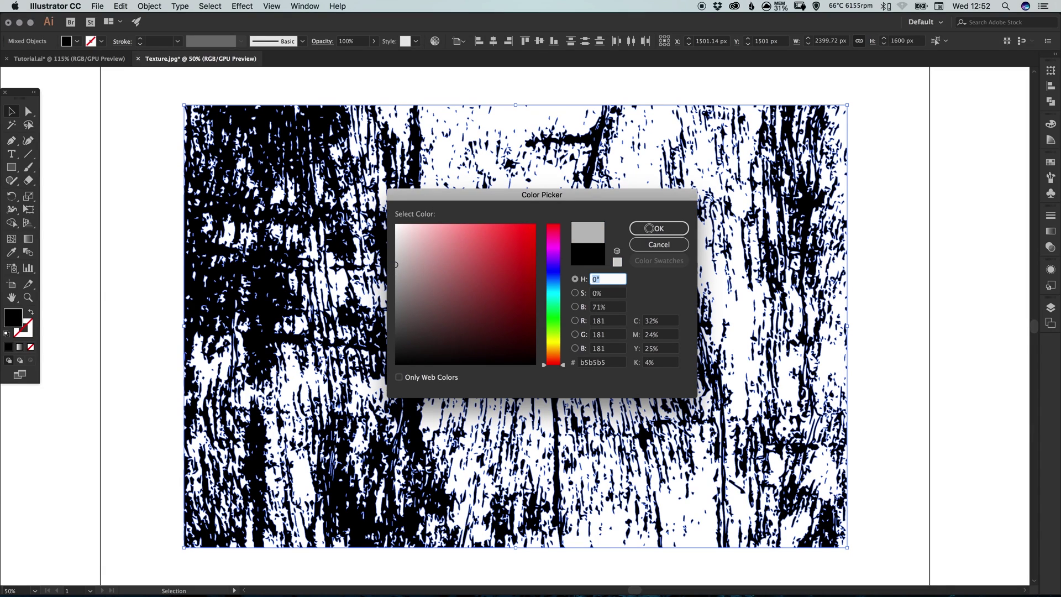
click(652, 230)
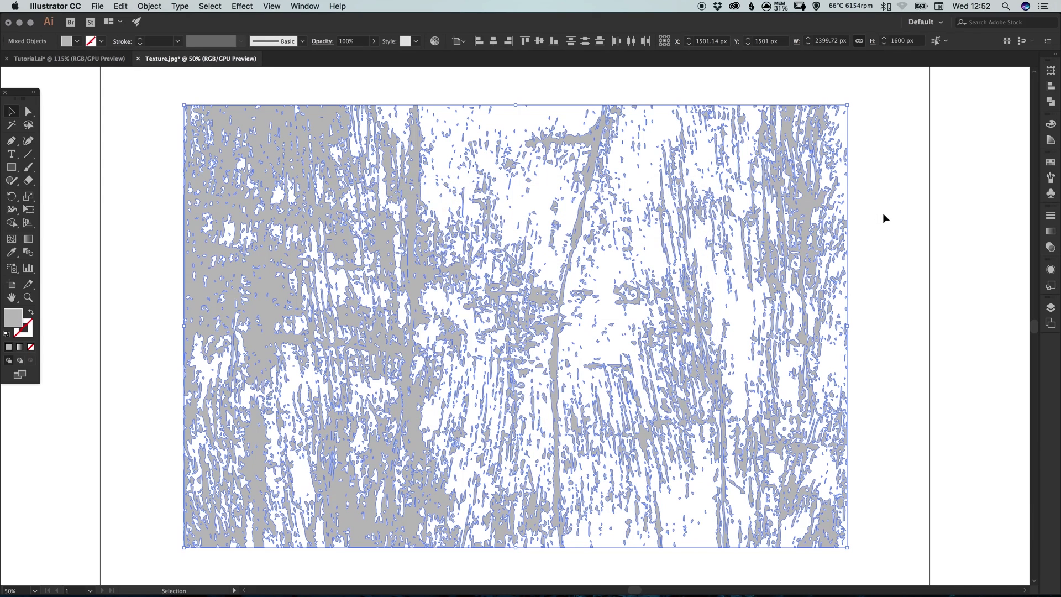
click(884, 213)
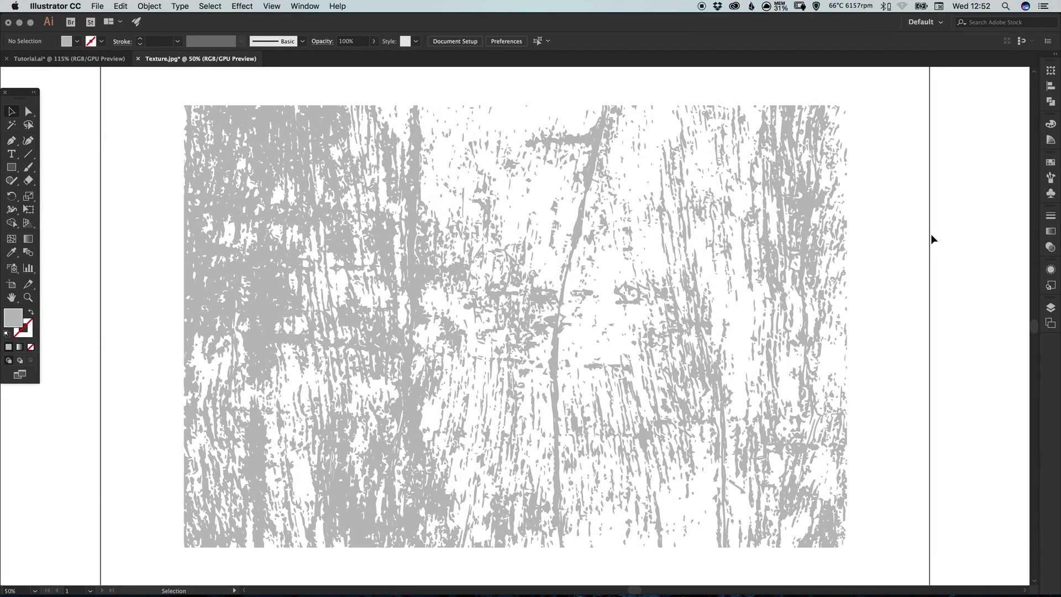
- Undo the grey fill, select all grain shapes, and unite them with Pathfinder
key(a)
key(super+z)
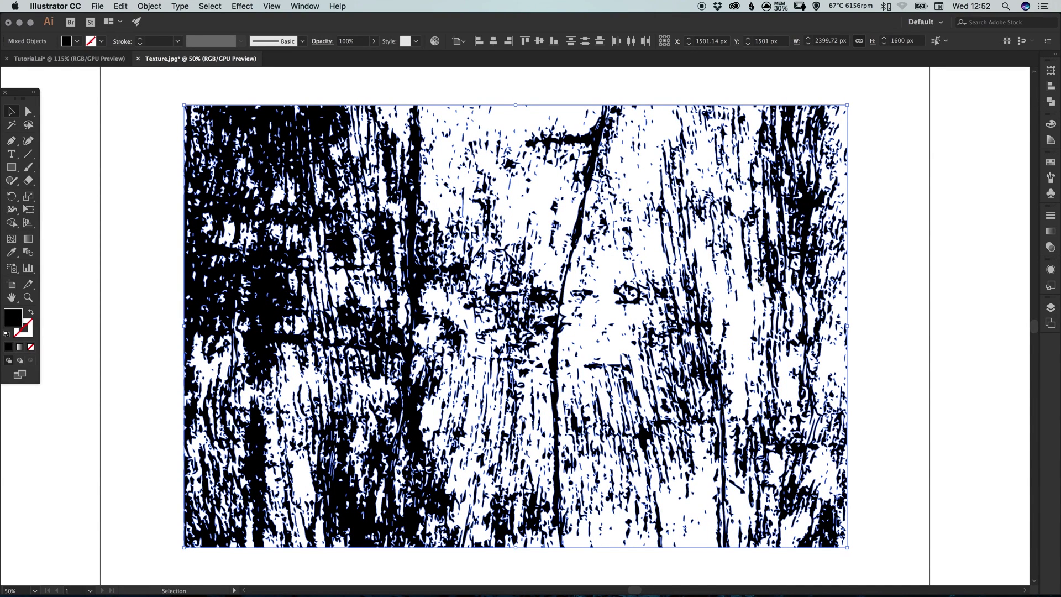
click(1051, 103)
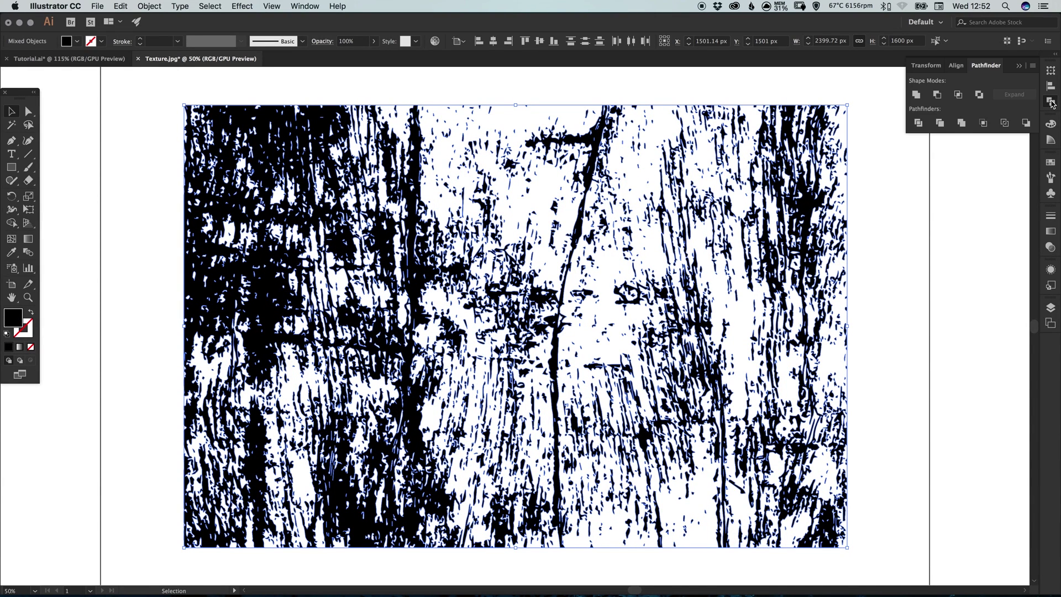
click(917, 96)
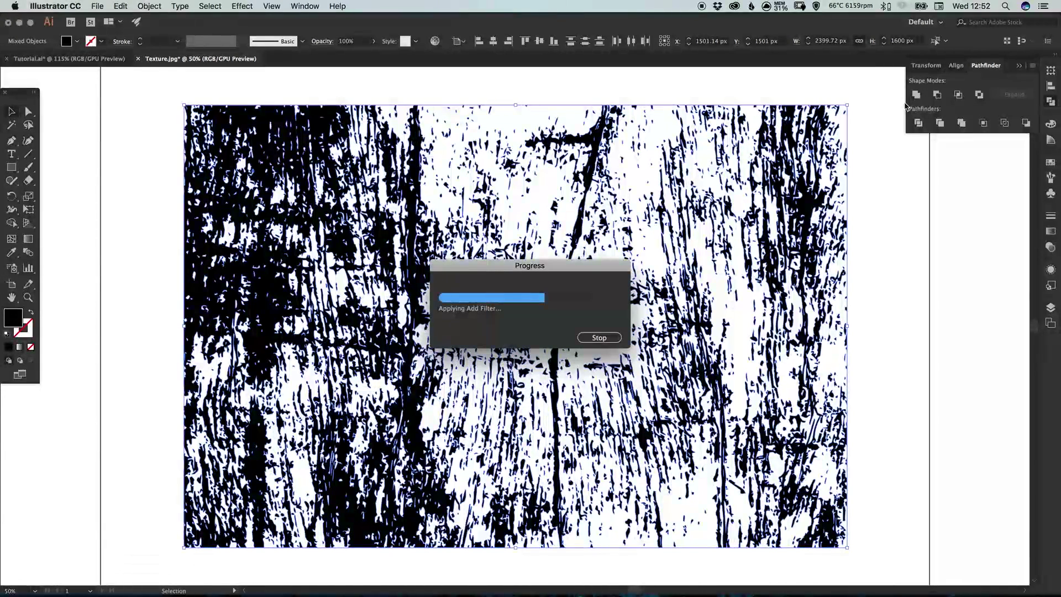
- Make the united texture a single compound path
click(149, 7)
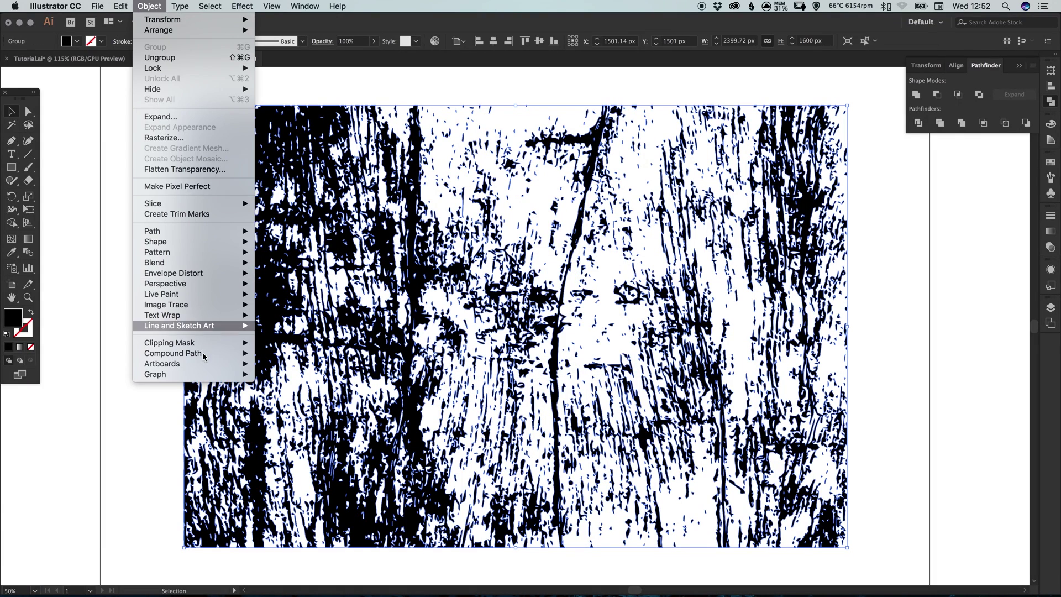
mouse_move(202, 355)
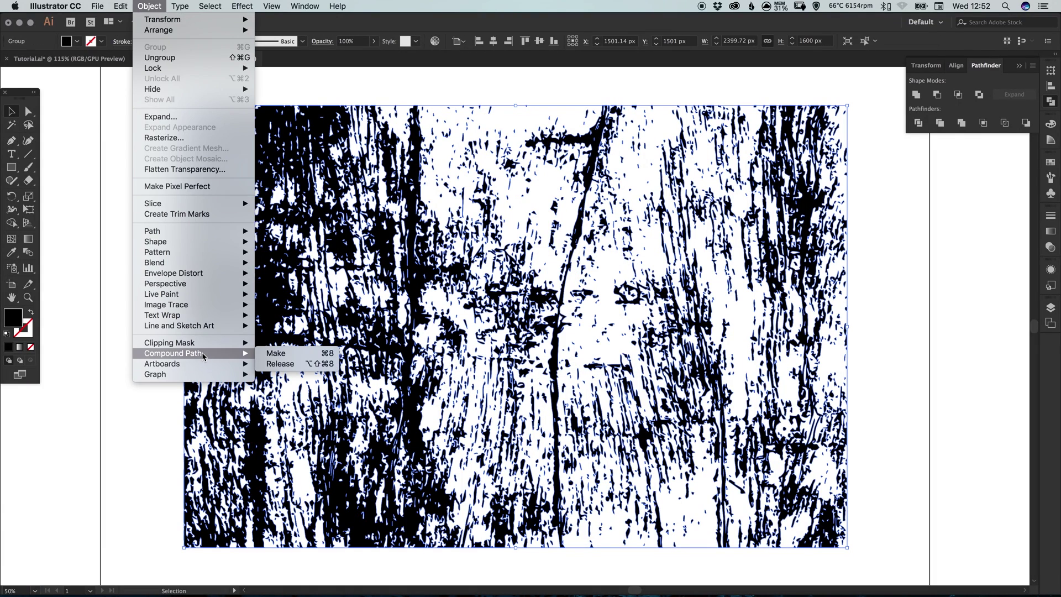
click(296, 356)
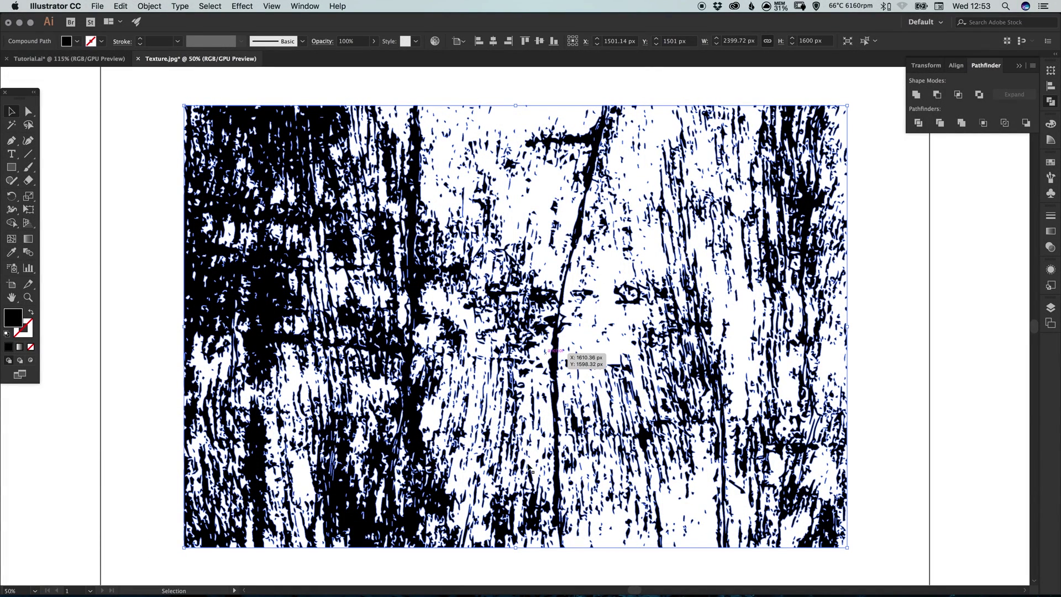
- Copy the compound texture and switch to the Tutorial.ai document
click(121, 6)
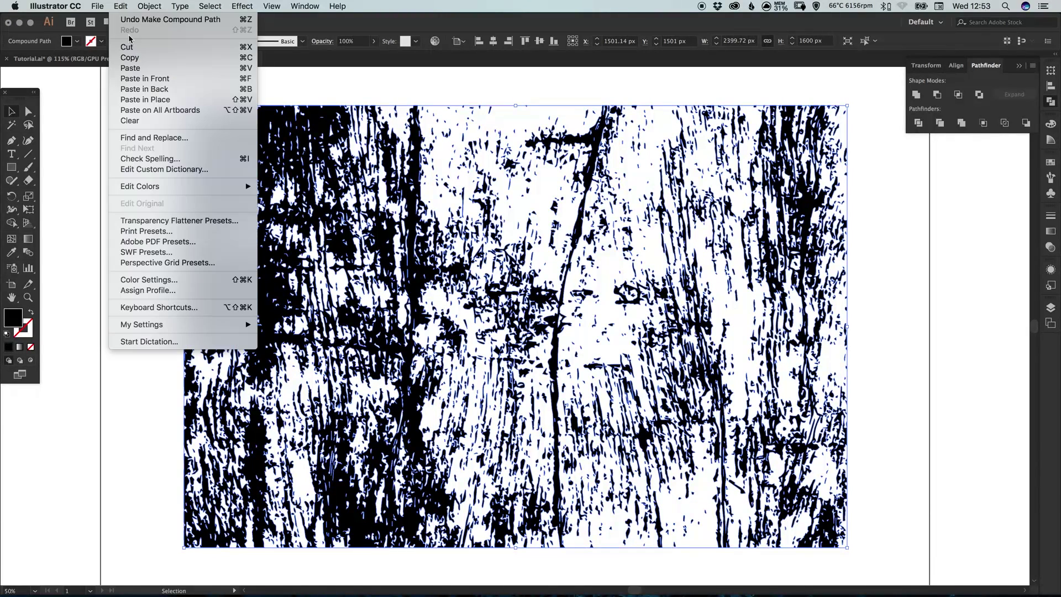
click(130, 58)
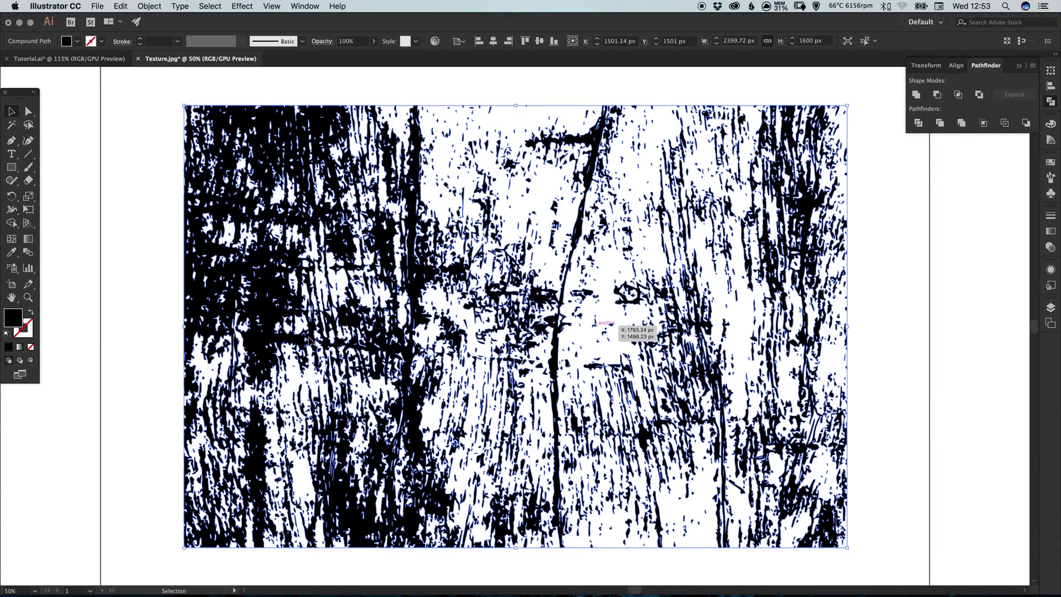
click(67, 58)
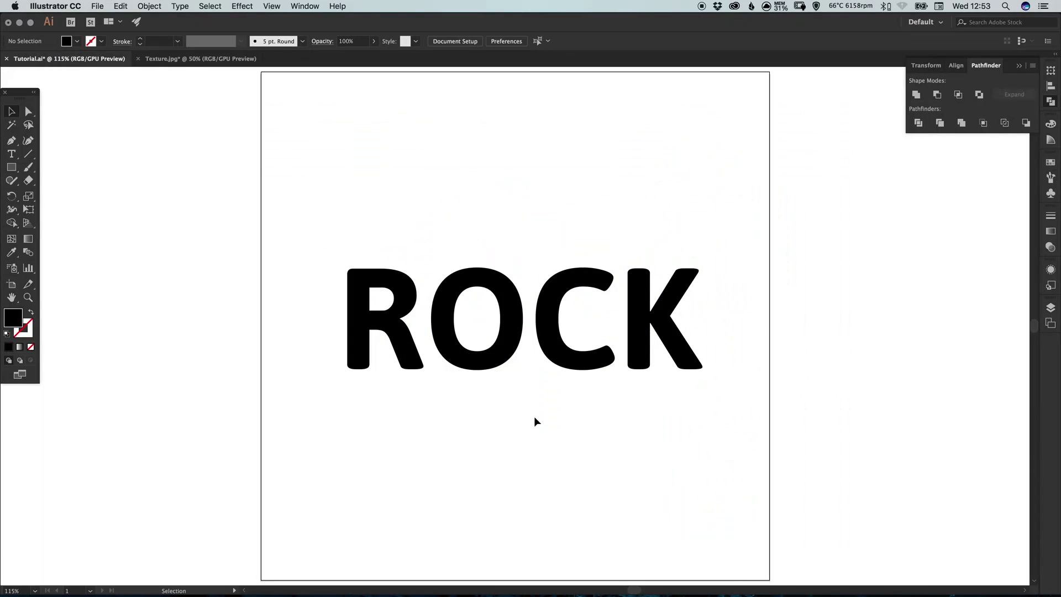
- Paste the 2399.72 × 1600 px wood texture in place beside ROCK and zoom out to see both
click(518, 322)
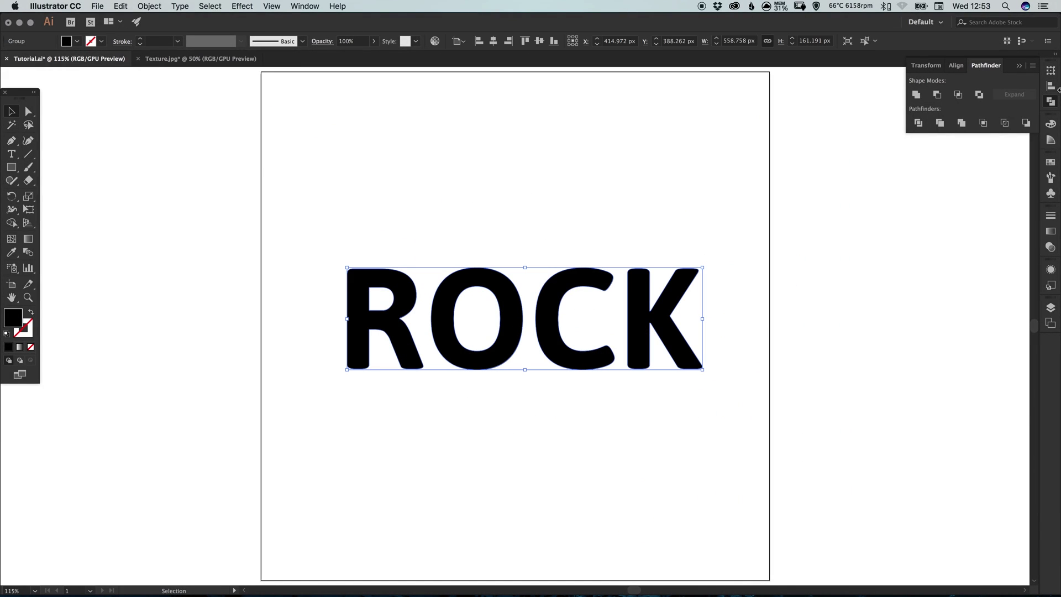
click(1051, 104)
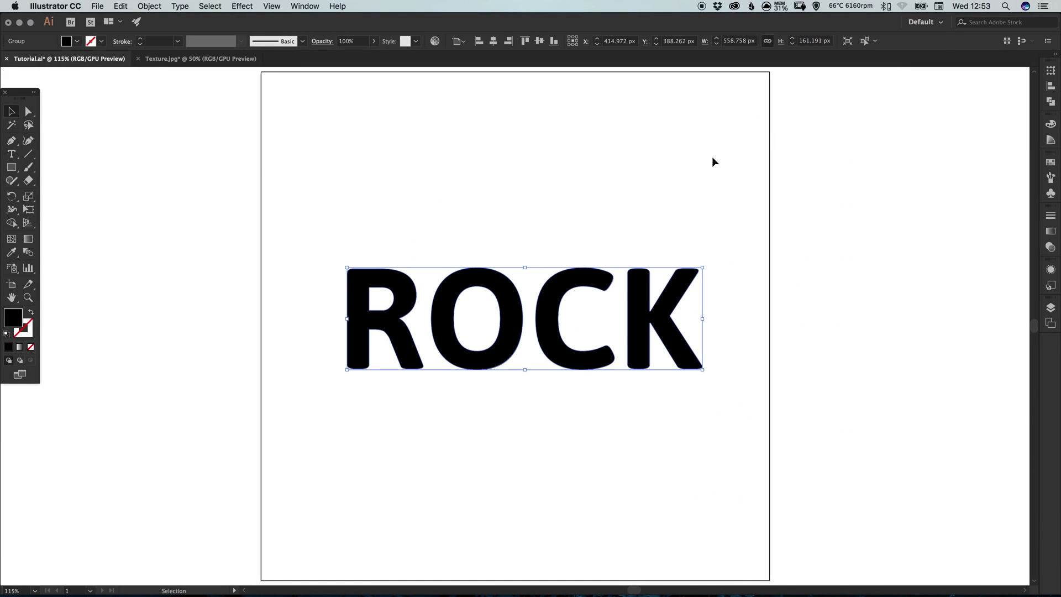
click(121, 6)
click(156, 100)
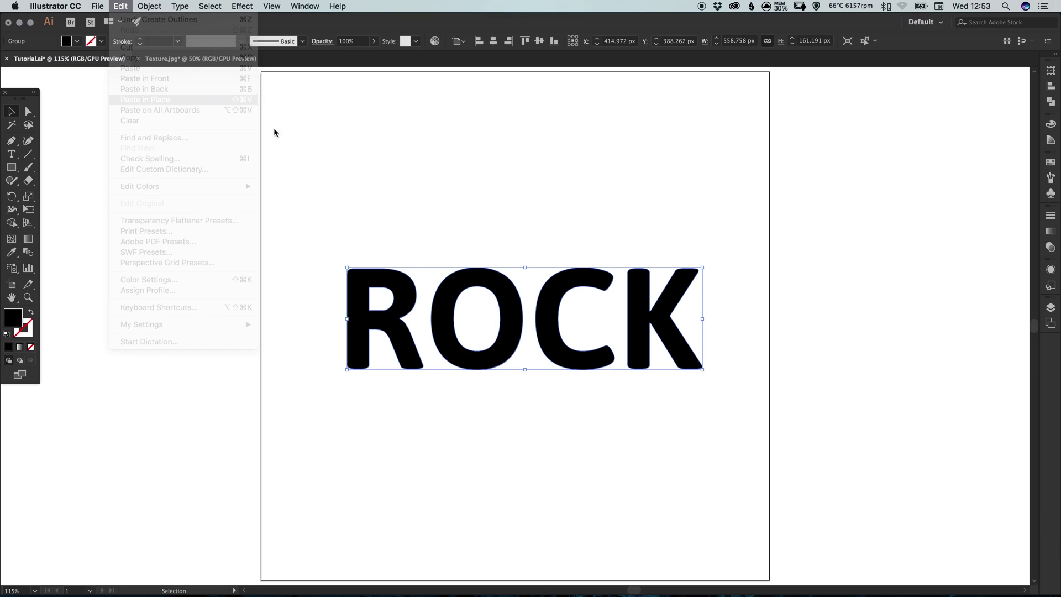
key(super+alt+3)
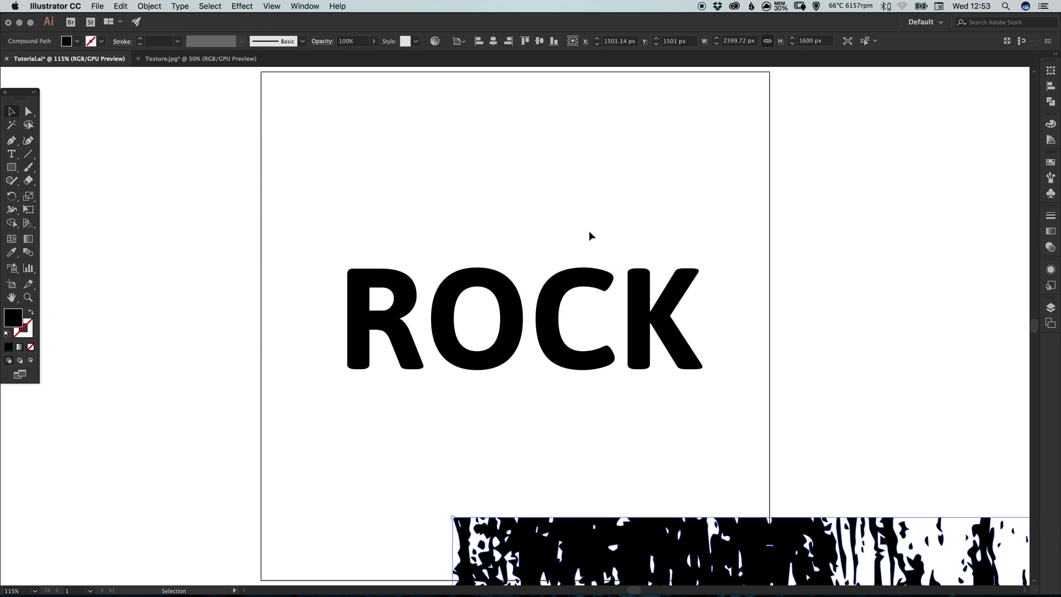
key(a)
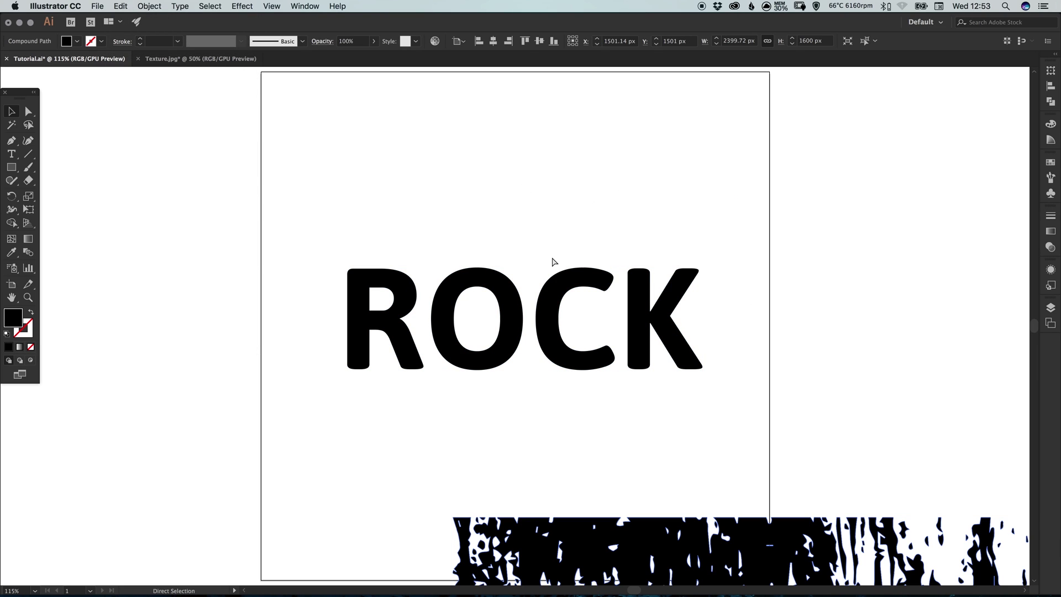
key(super+1)
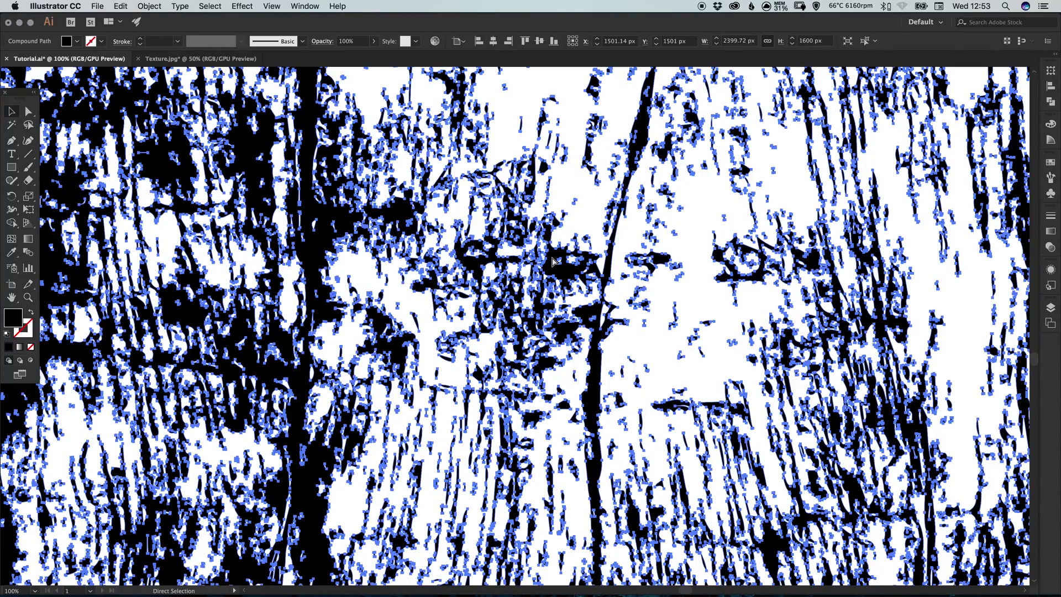
key(super+minus)
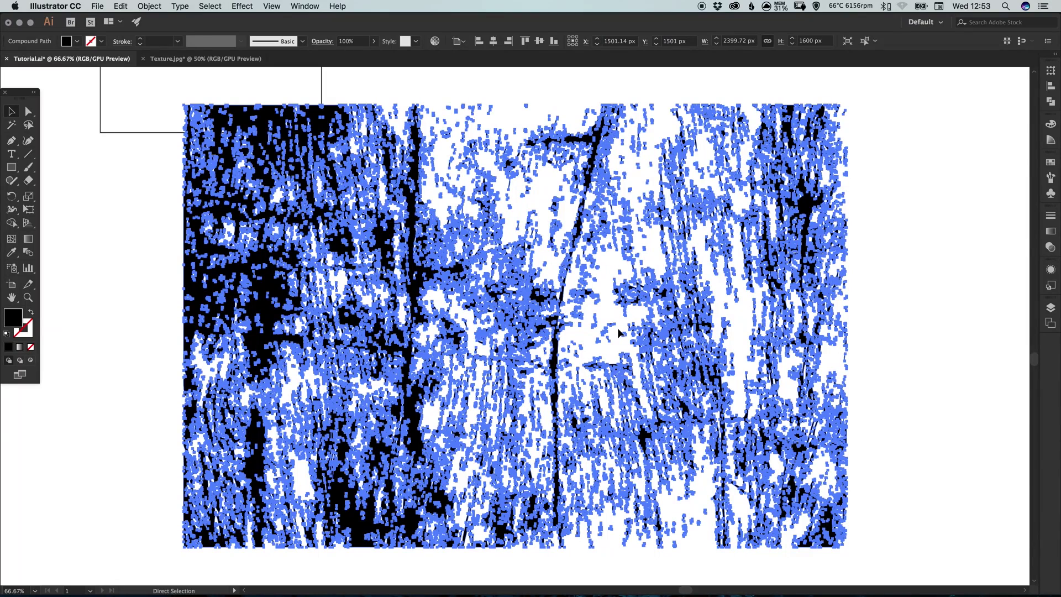
key(super+minus)
key(super+minus)
key(super+minus)
key(super+minus)
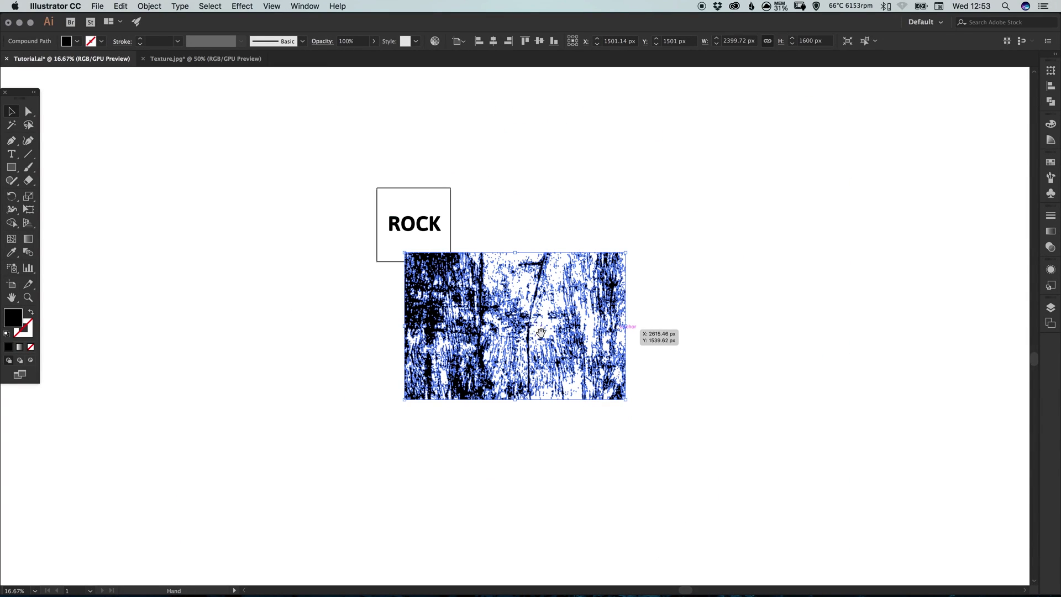
- Move the texture over ROCK and scale it down to about 581 × 387 px
drag(560, 369, 552, 399)
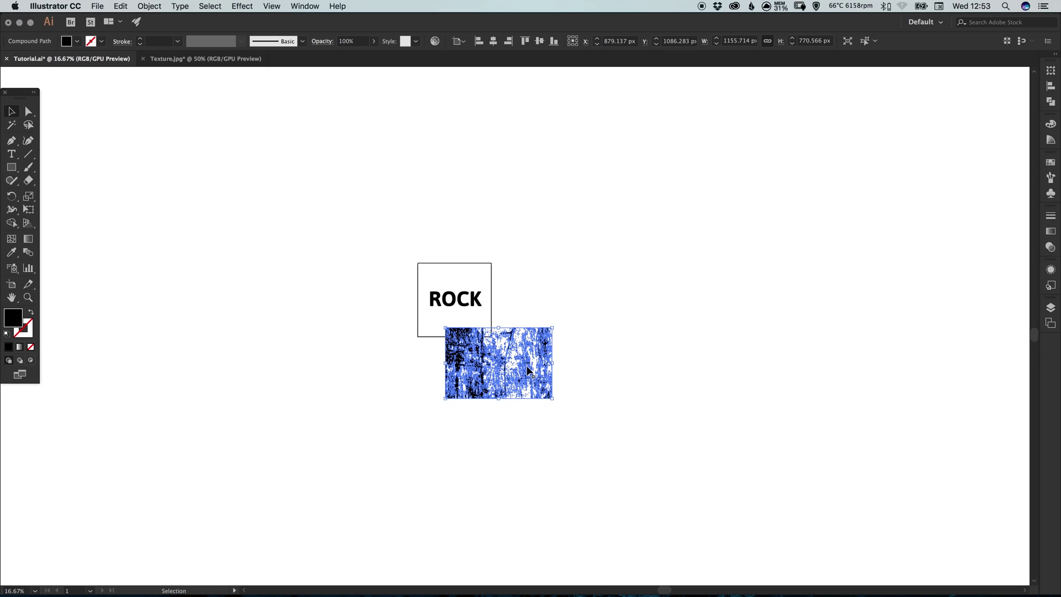
drag(551, 360, 516, 276)
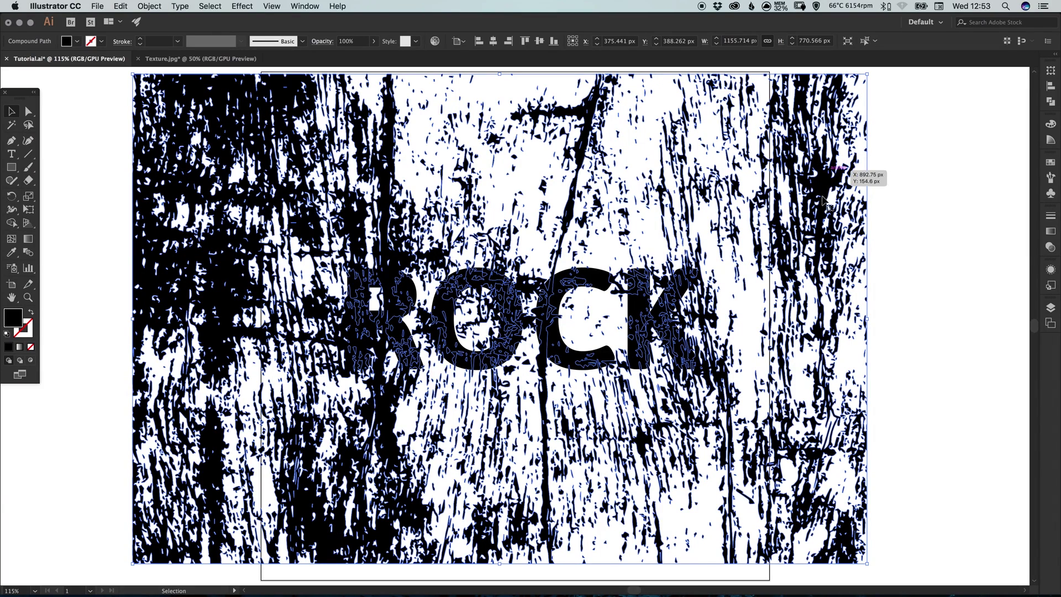
drag(840, 99, 708, 181)
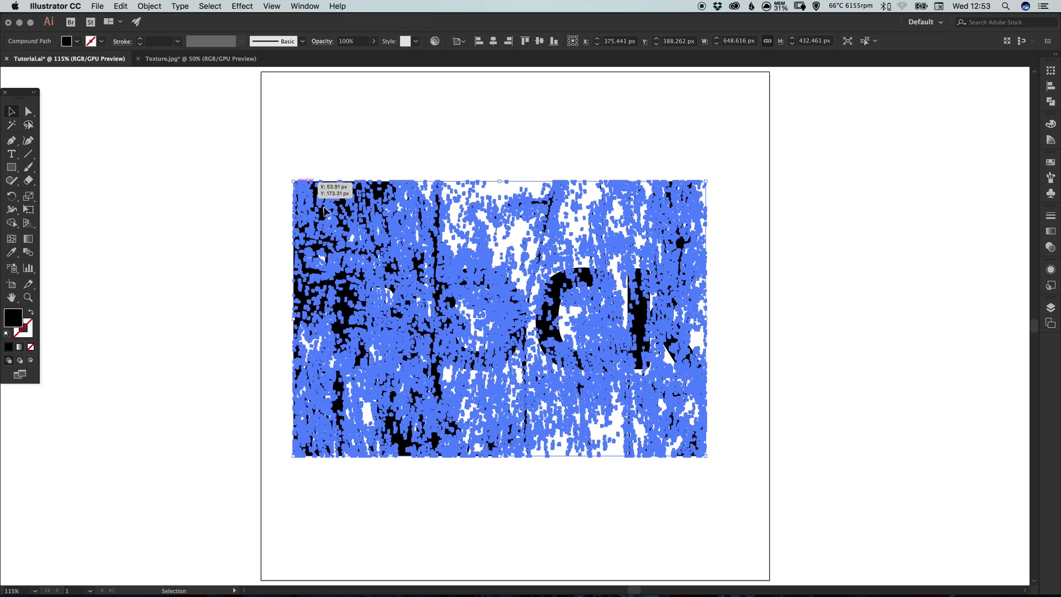
drag(327, 208, 324, 205)
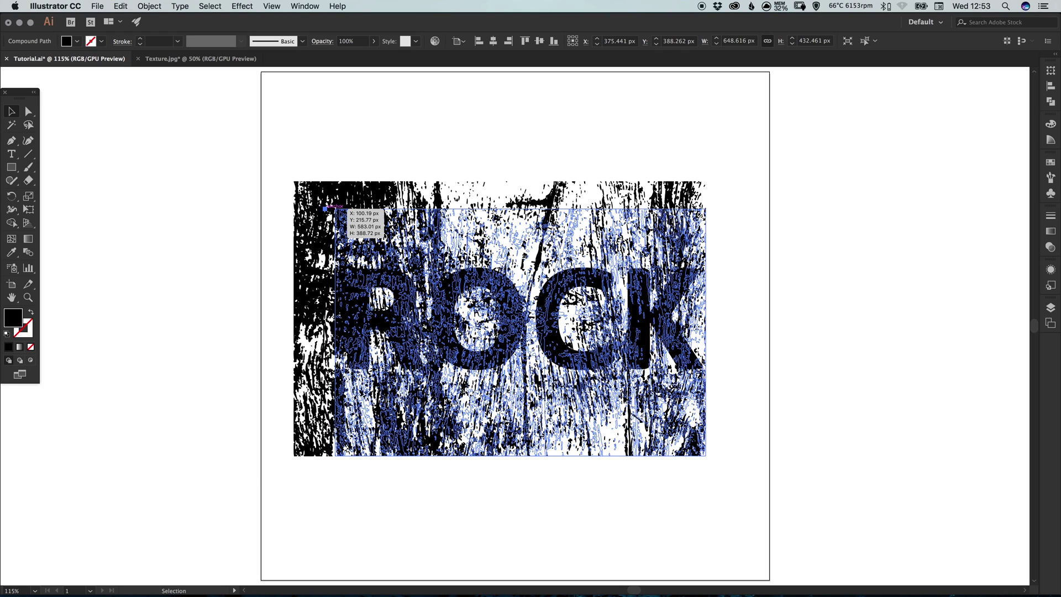
drag(709, 226, 712, 242)
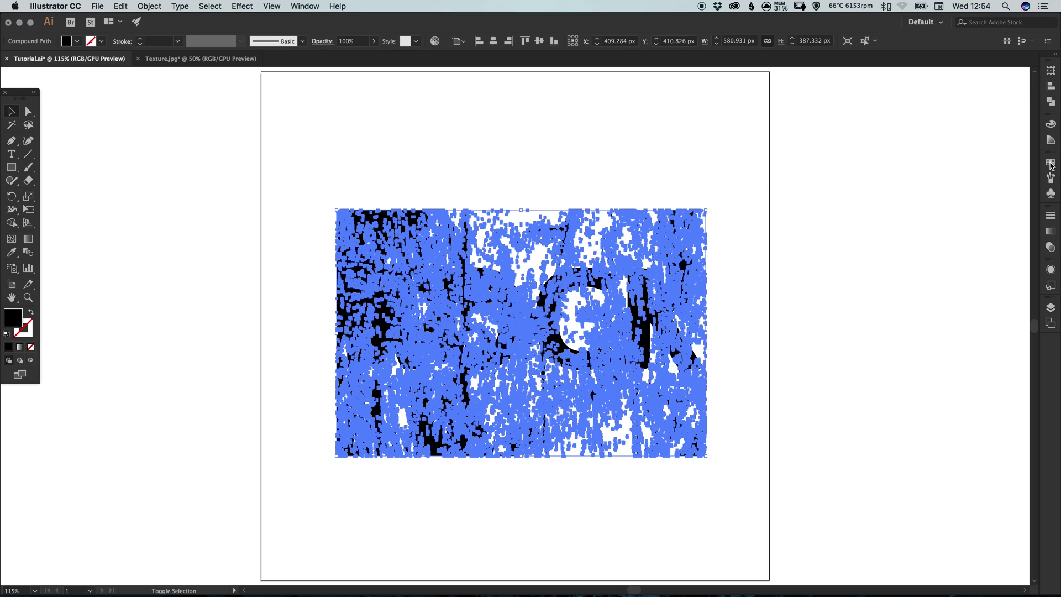
- Fill the texture with white and deselect to preview the distressed letters
click(1052, 164)
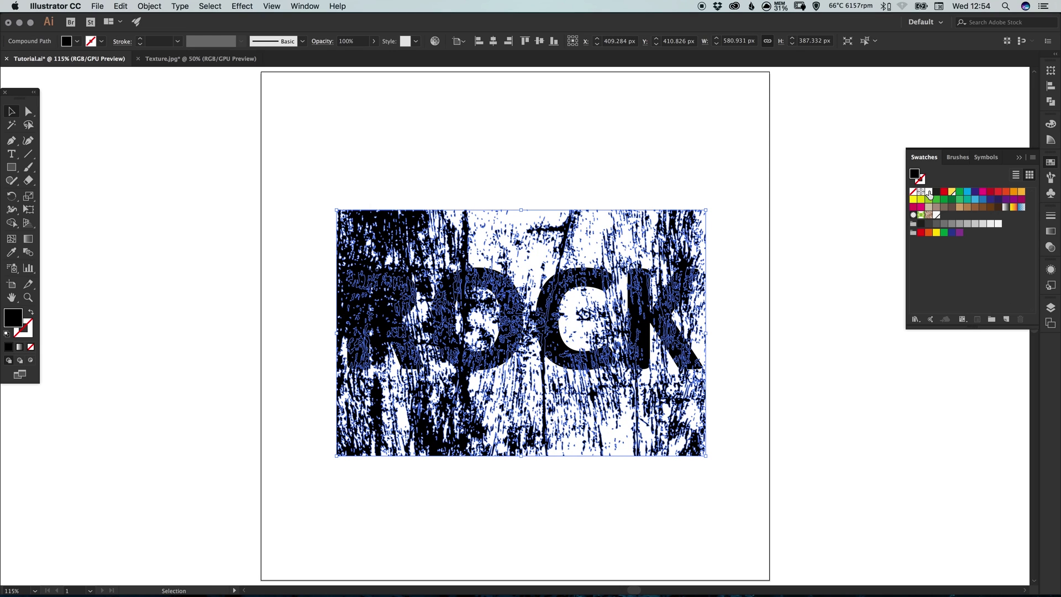
click(929, 191)
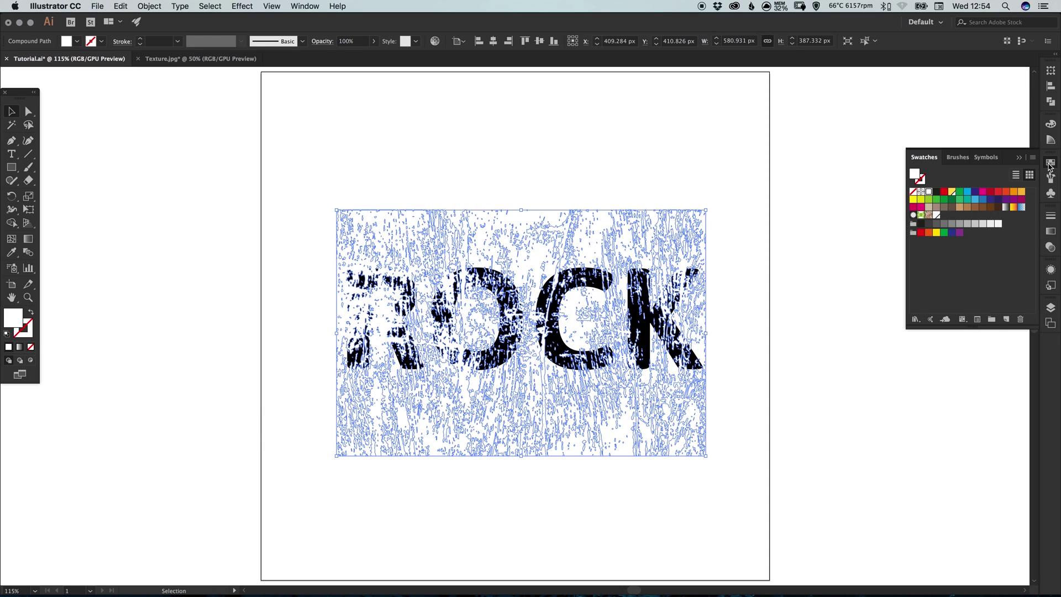
click(1047, 165)
click(826, 312)
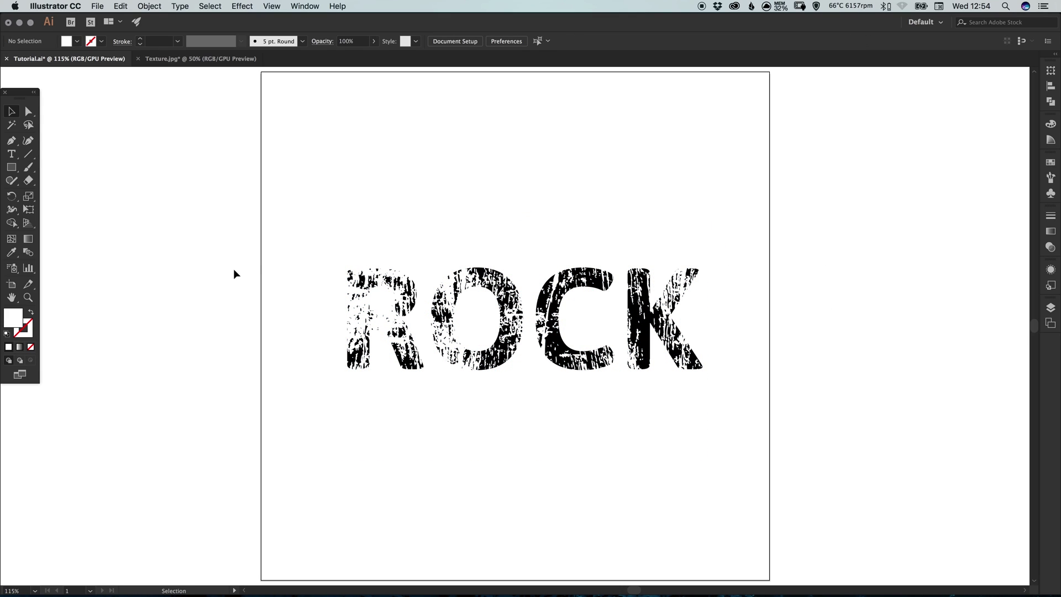
- Rotate the white texture to about 184° over the lettering
click(364, 238)
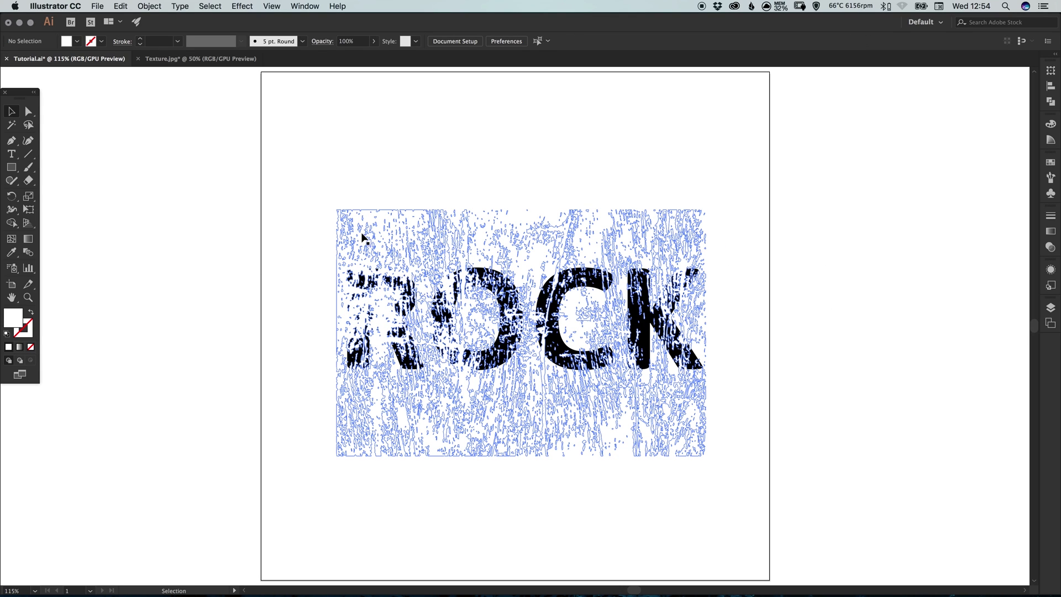
drag(336, 209, 678, 425)
drag(829, 289, 658, 360)
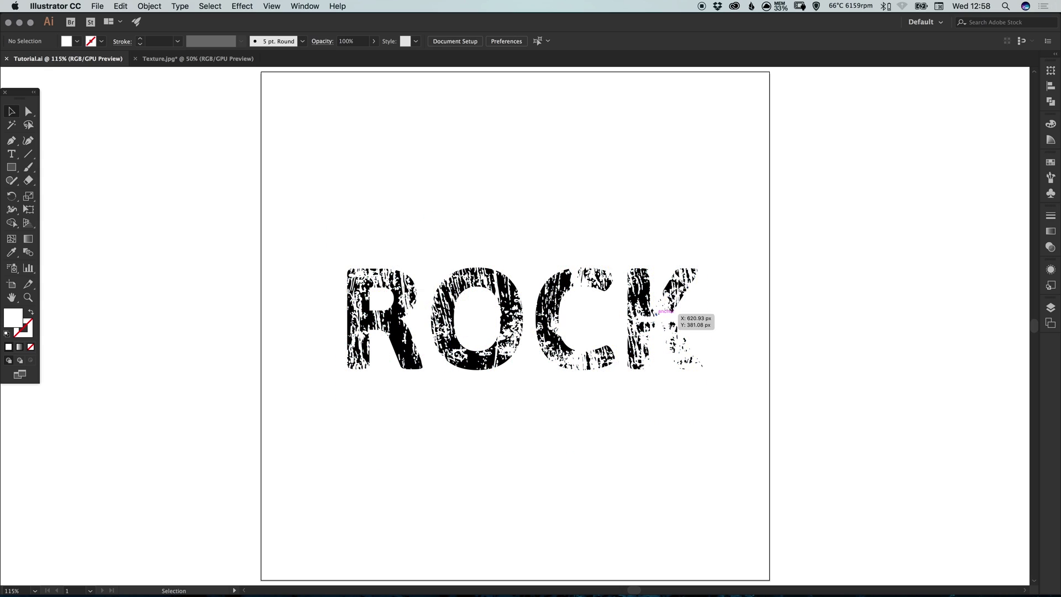
- Shrink the texture to about 322 × 225 px and position it over R and O
click(690, 206)
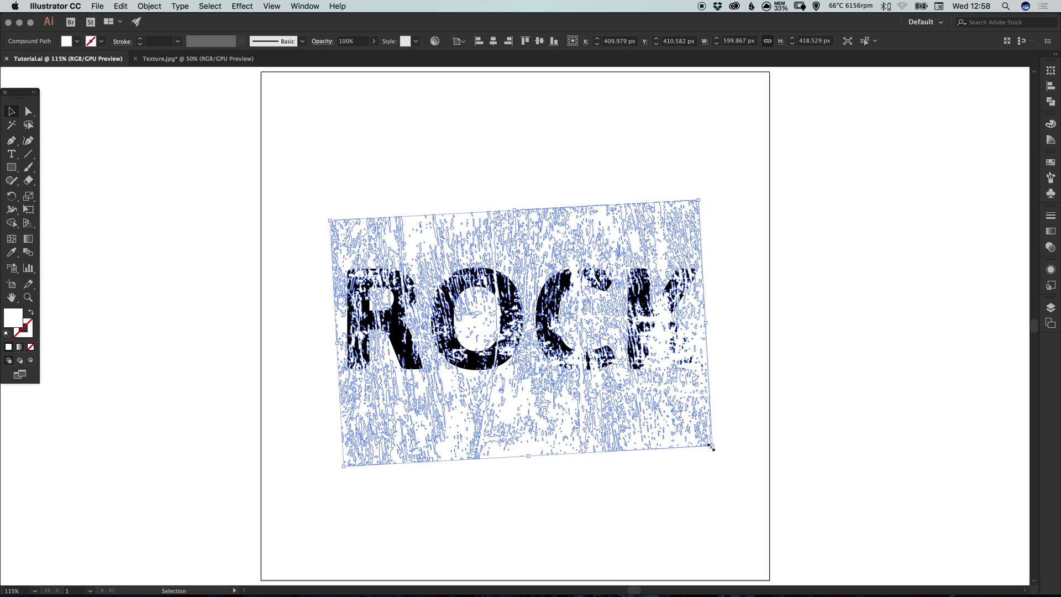
drag(713, 445, 670, 424)
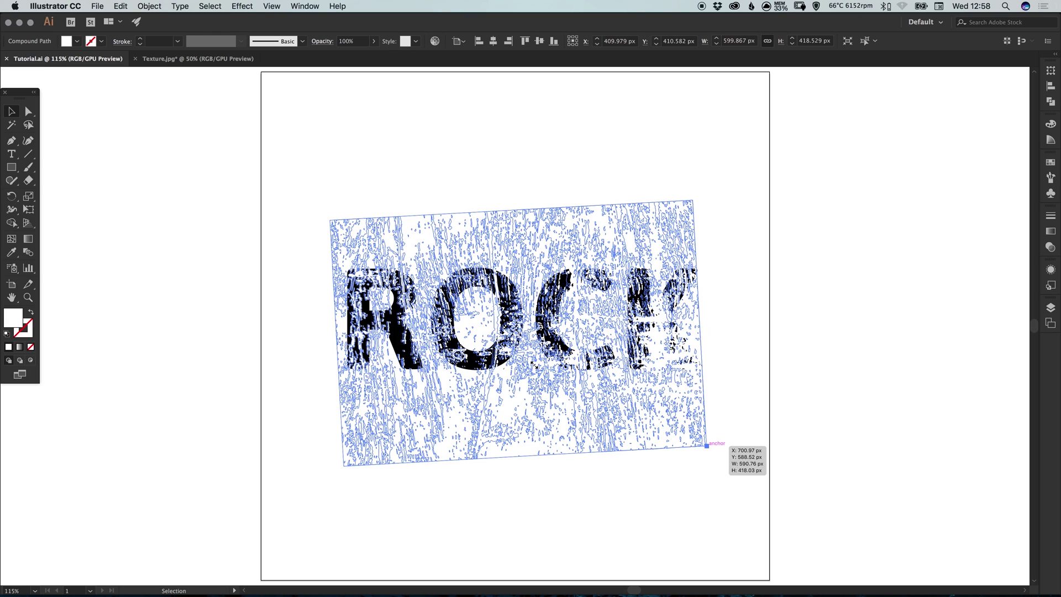
drag(706, 445, 529, 370)
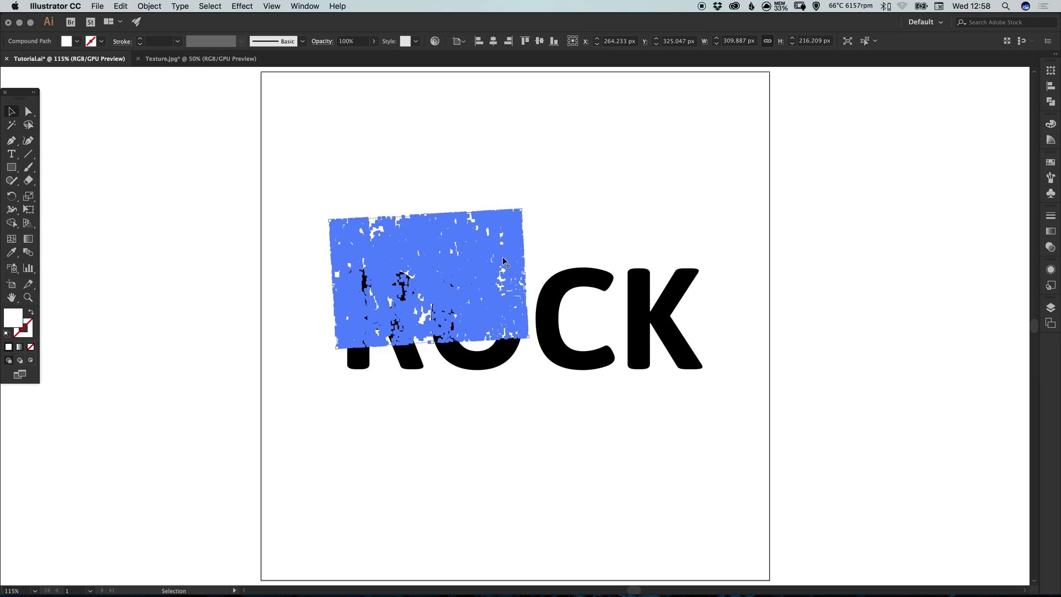
drag(503, 269, 525, 251)
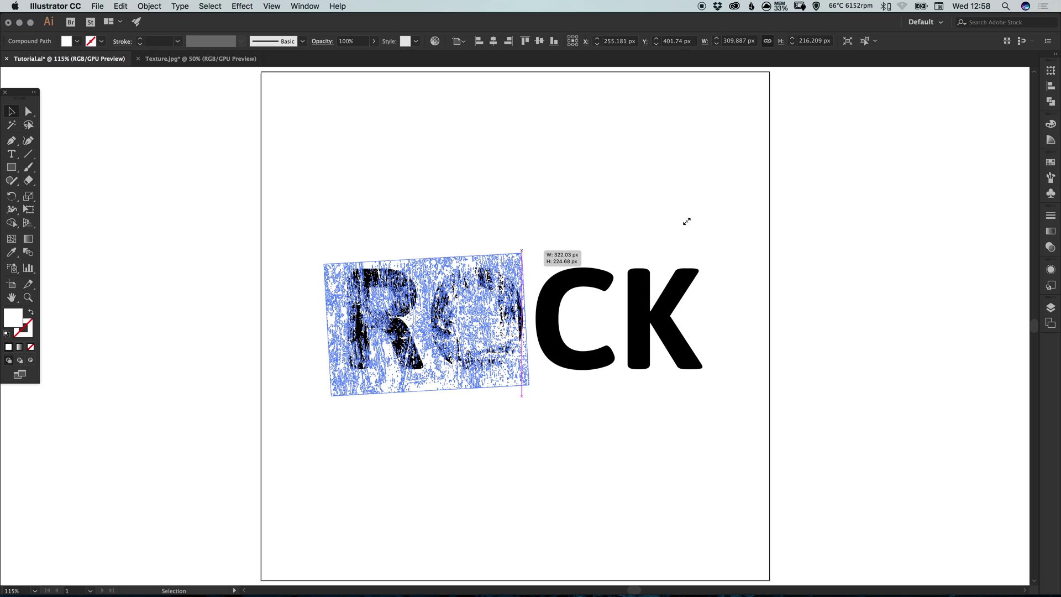
drag(689, 218, 534, 194)
- Try cutting the texture out of R and O, then undo to restore it
key(ctrl+4)
click(532, 182)
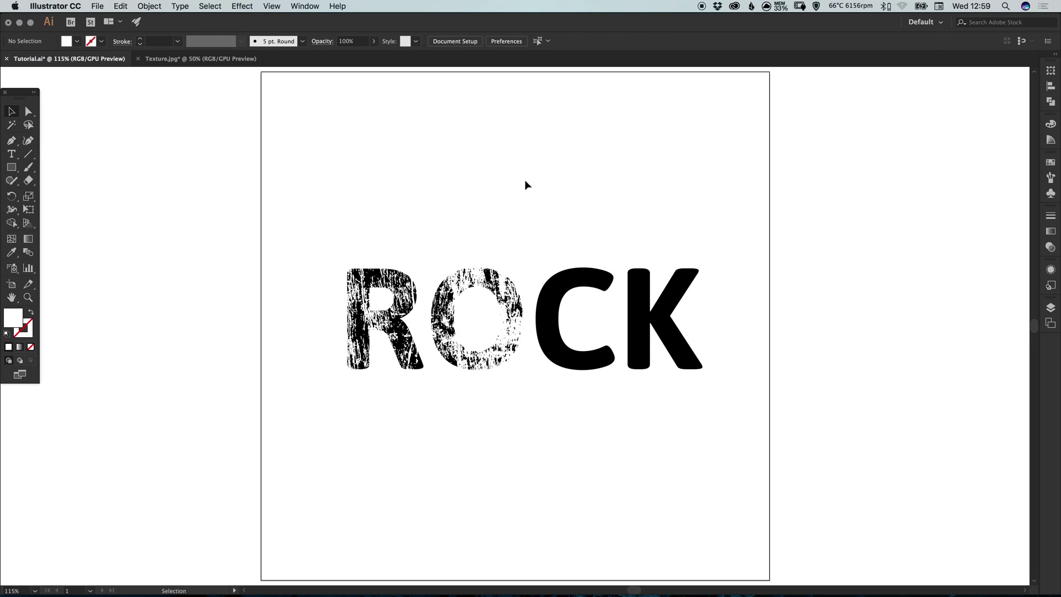
key(ctrl+z)
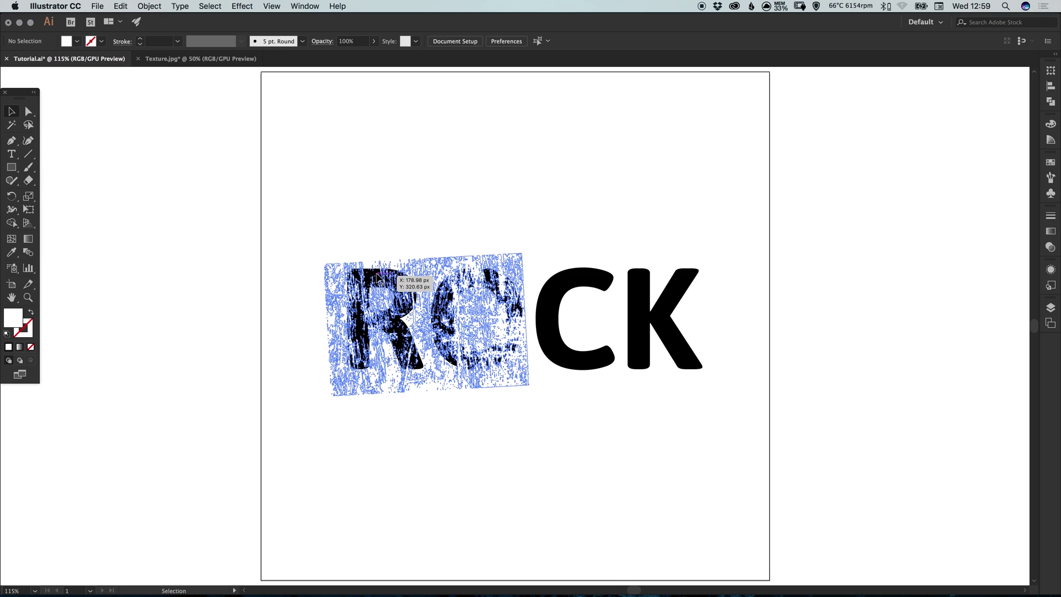
key(ctrl+shift+z)
key(ctrl+z)
- Place a copy of the texture over the C and K letters
drag(462, 270, 616, 265)
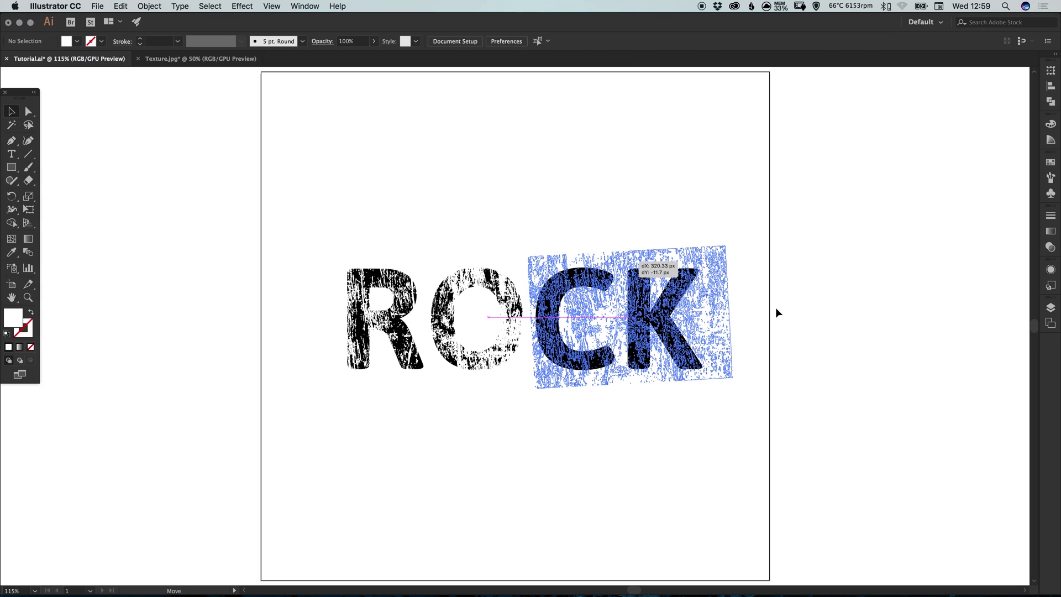
drag(776, 313, 779, 313)
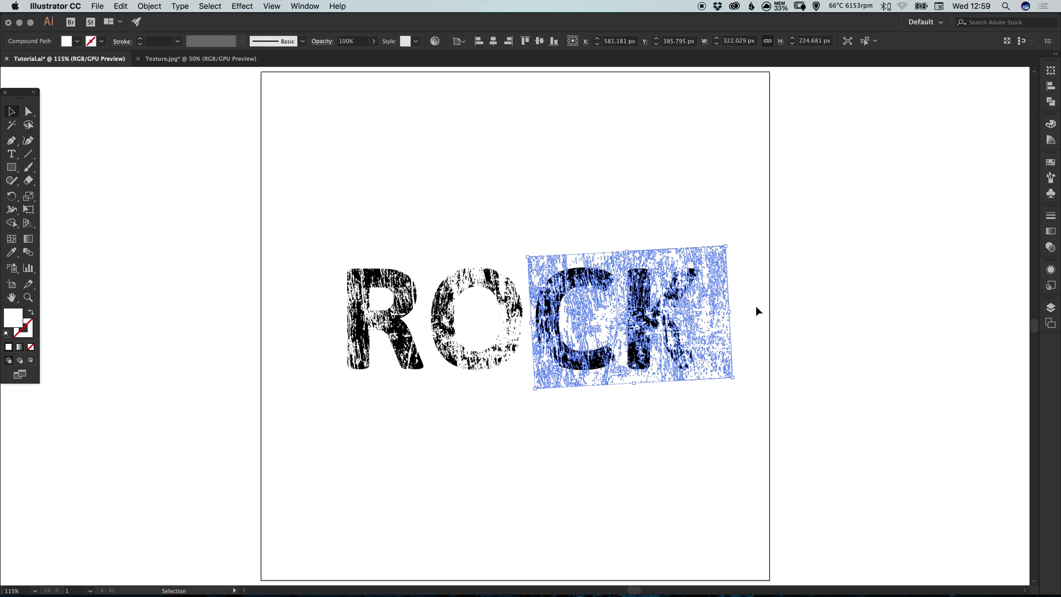
click(755, 307)
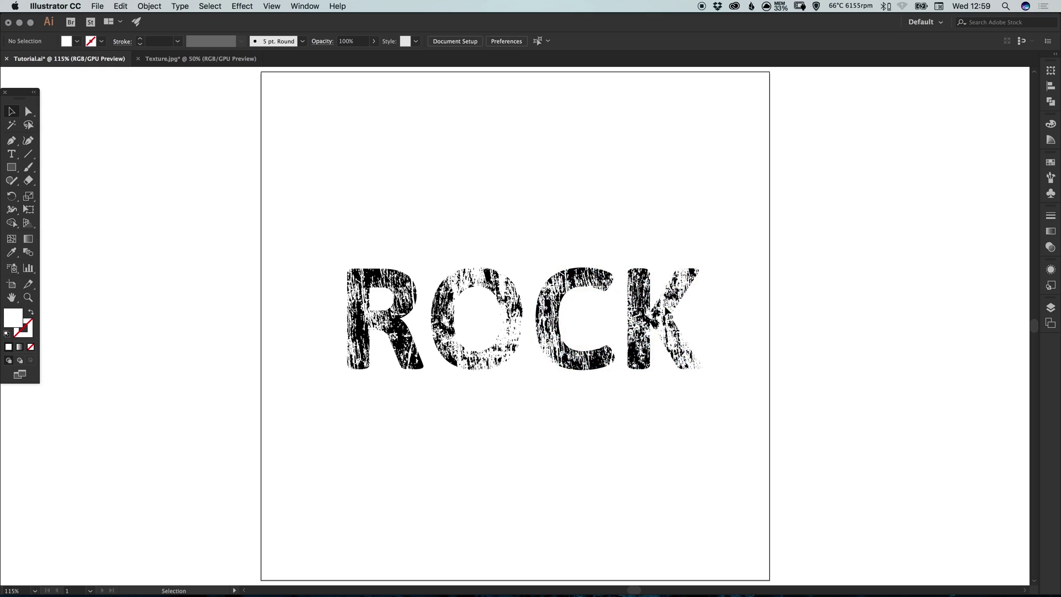
- Select both texture pieces together for Pathfinder
click(509, 262)
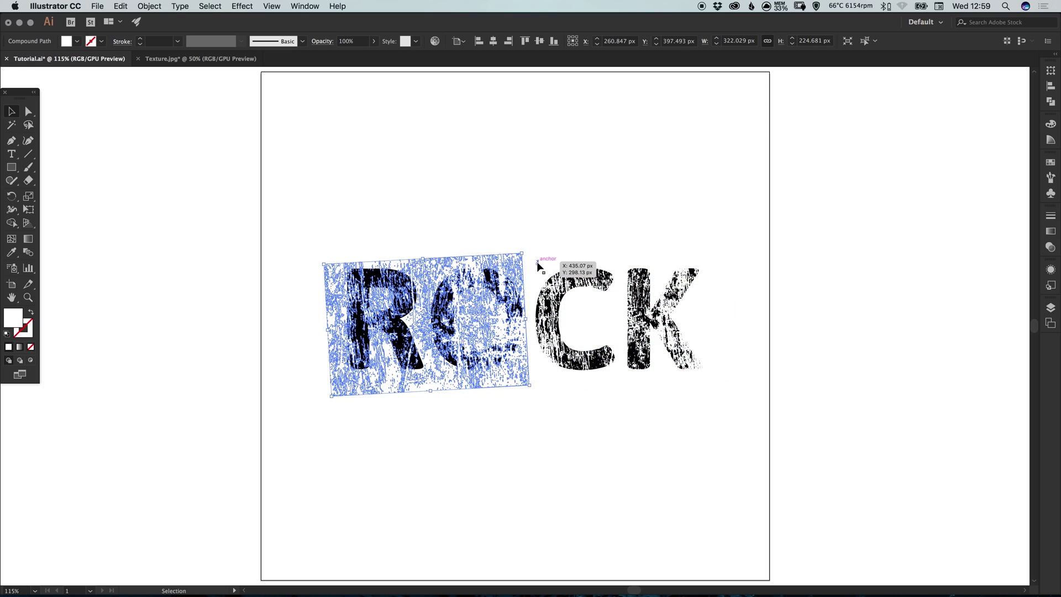
key(super+shift+bracketright)
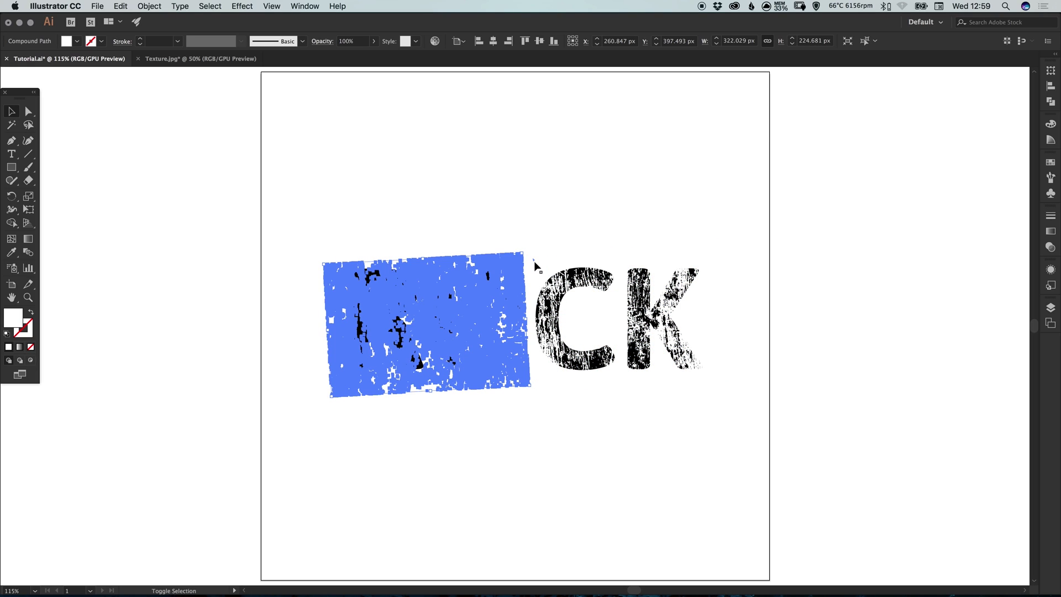
shift+click(542, 259)
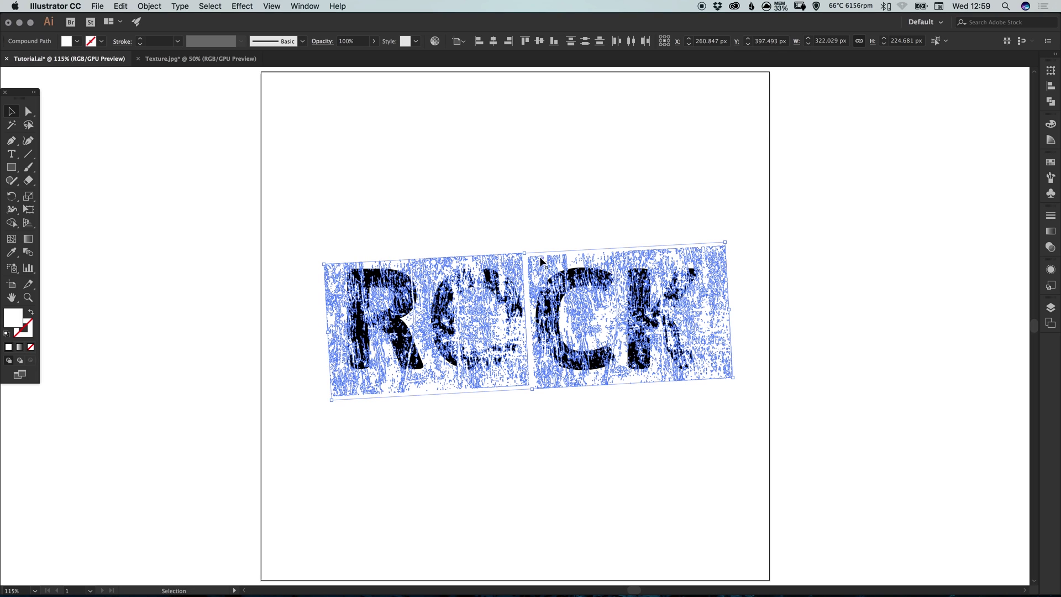
click(1050, 104)
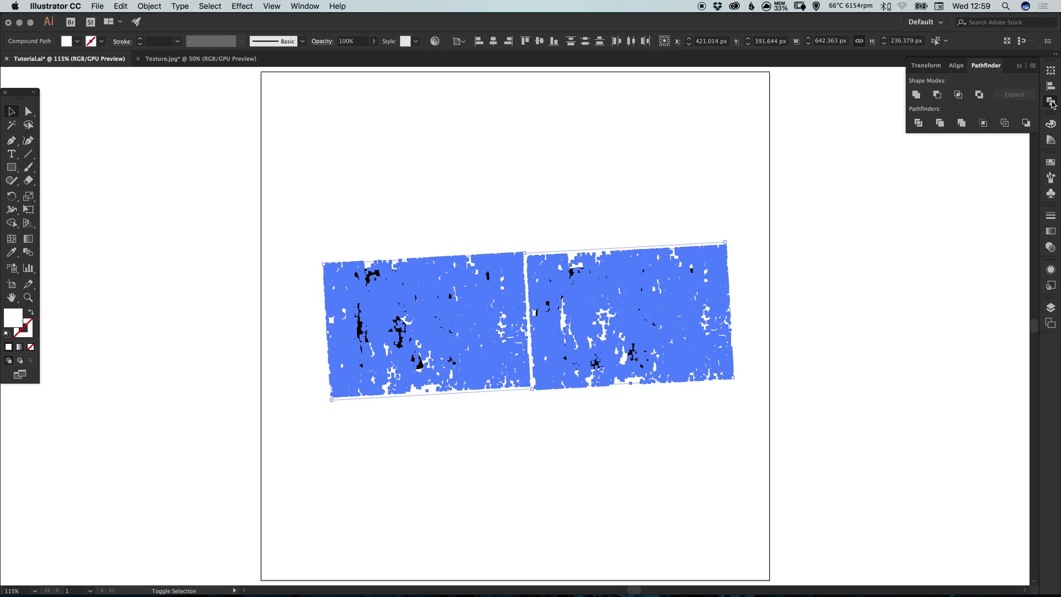
- Unite the two texture pieces into one 642.363 × 236.379 px compound path
click(916, 95)
click(915, 99)
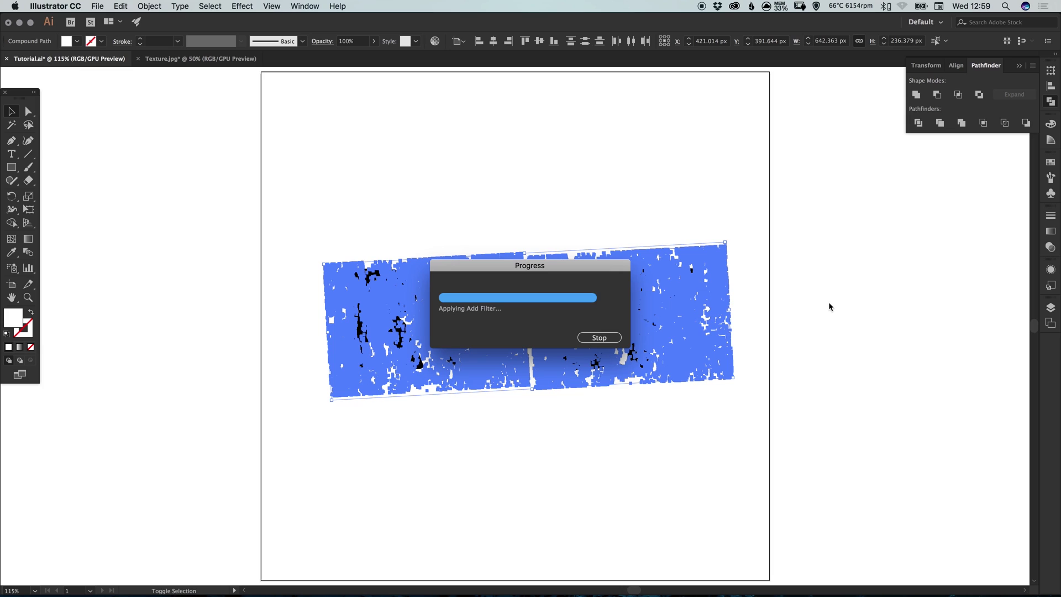
click(149, 6)
mouse_move(213, 354)
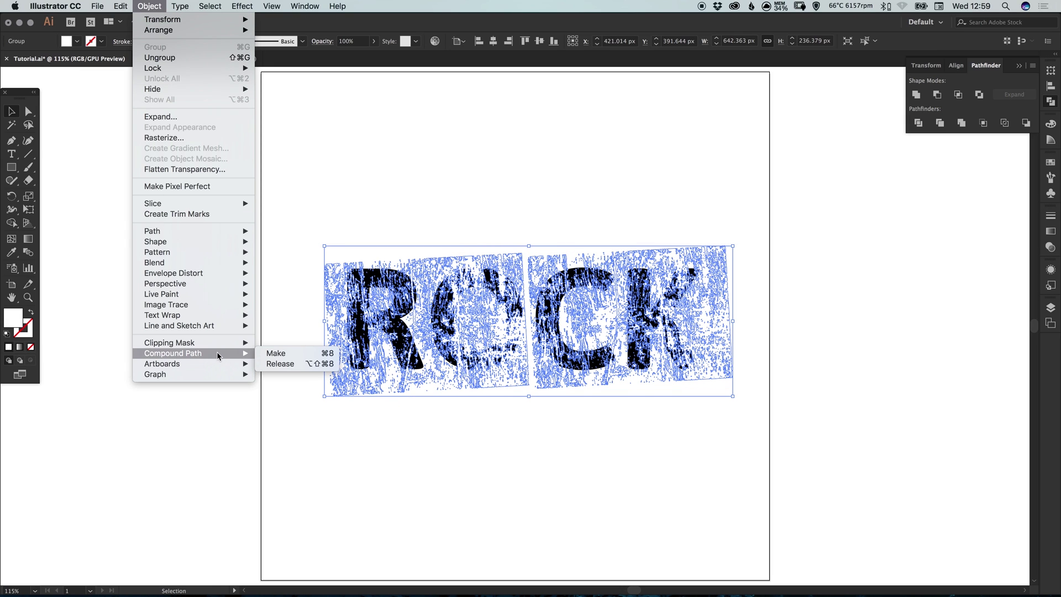
click(276, 354)
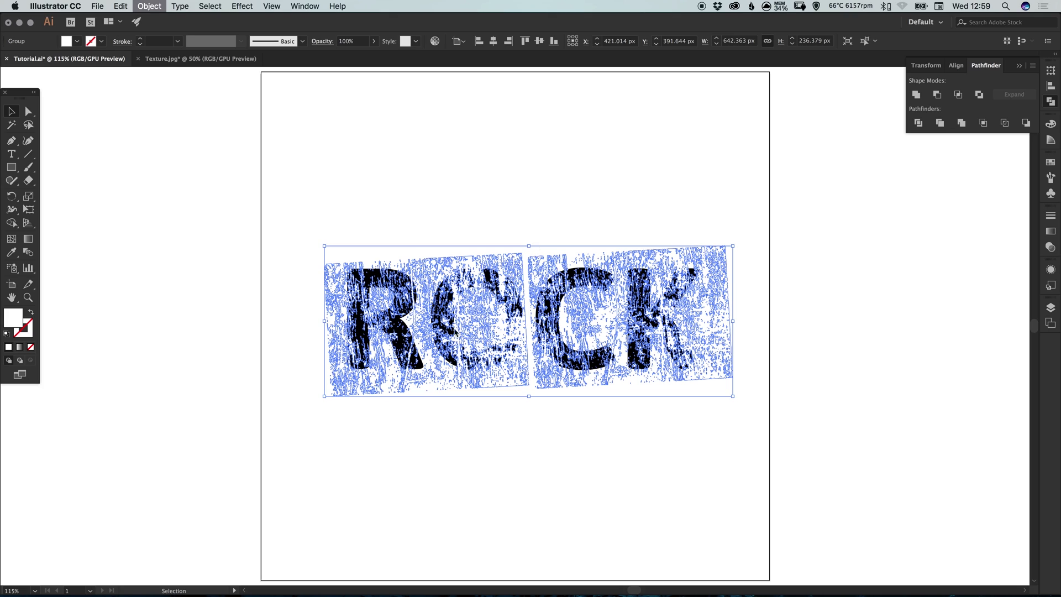
click(1052, 103)
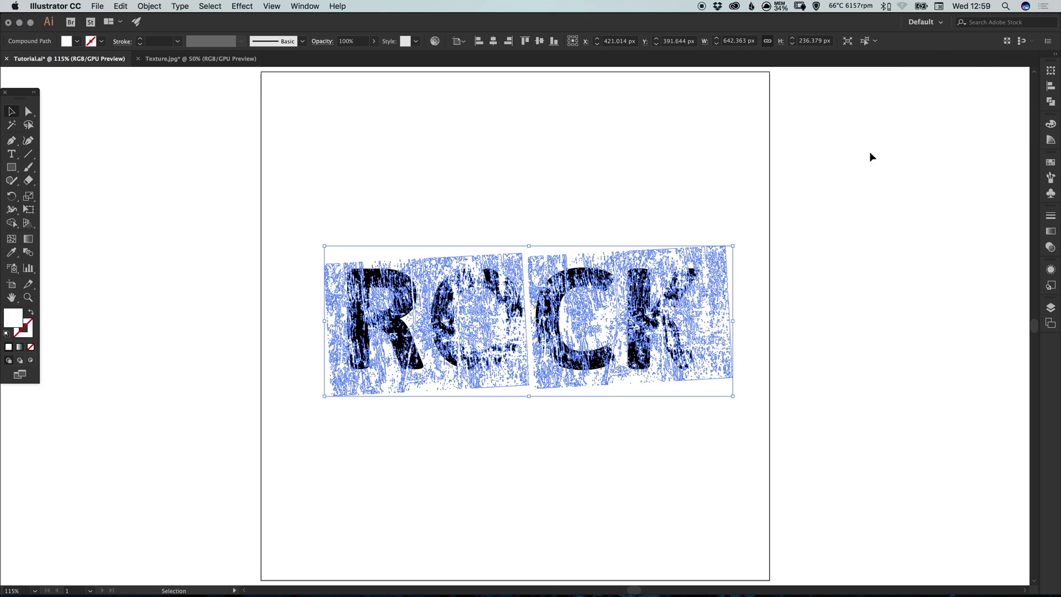
click(443, 215)
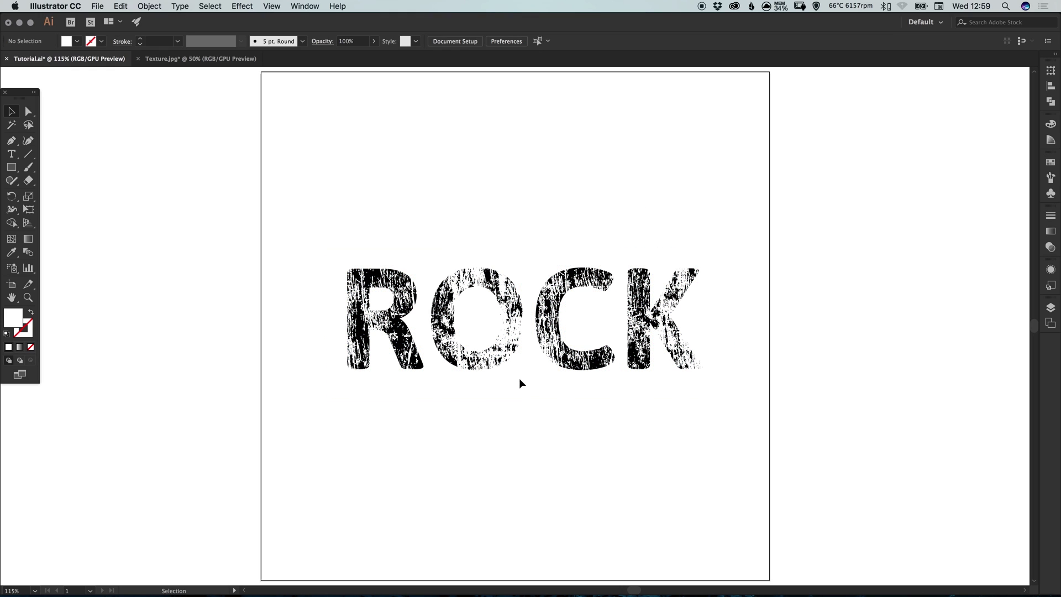
click(432, 265)
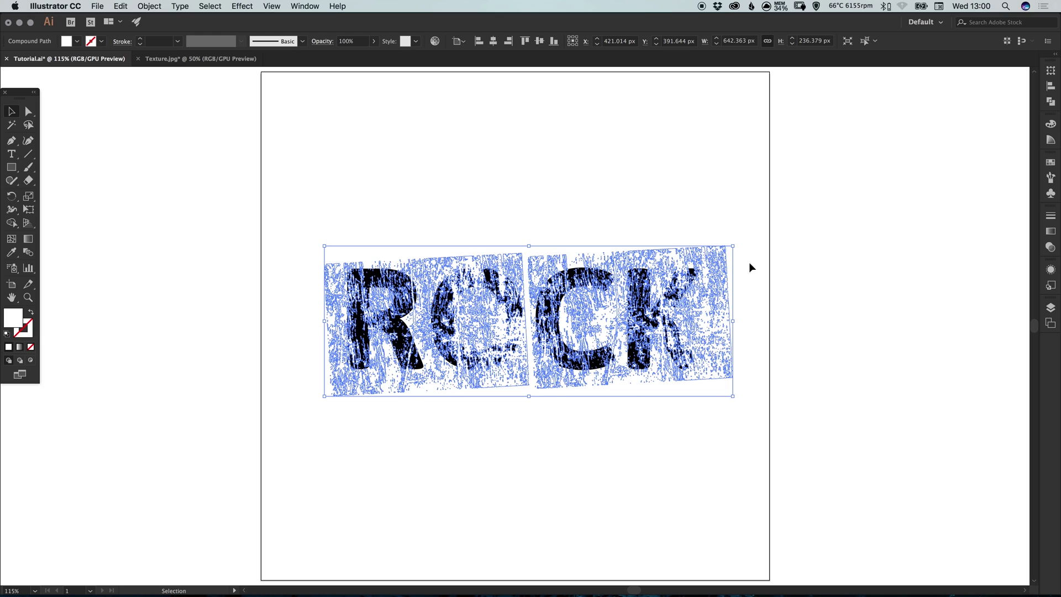
- Cut the texture away, then make the ROCK letters one 558.758 × 161.191 px compound path
click(120, 6)
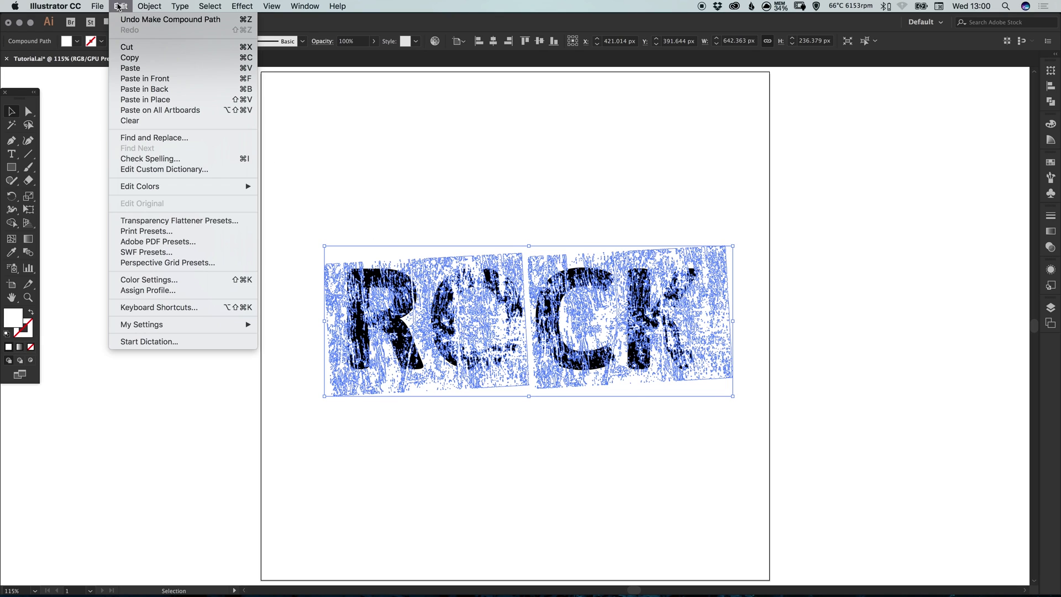
click(126, 48)
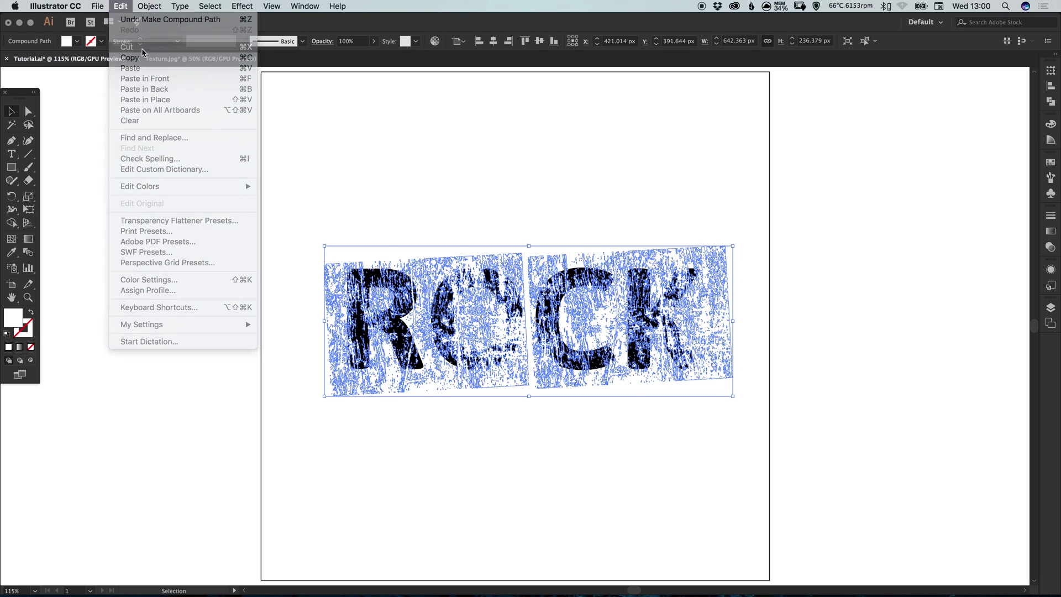
click(446, 347)
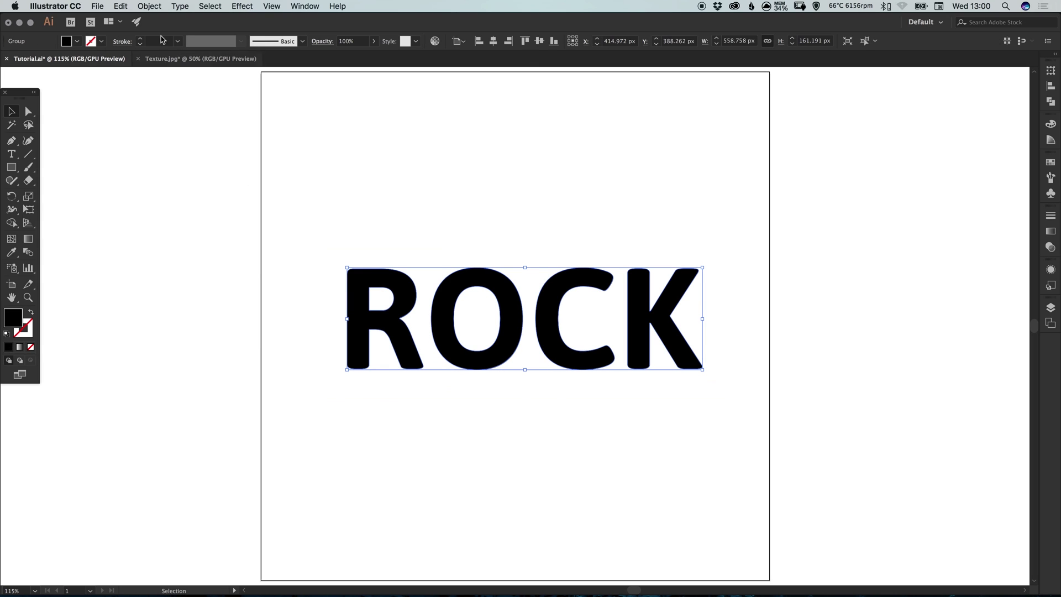
click(149, 6)
mouse_move(204, 353)
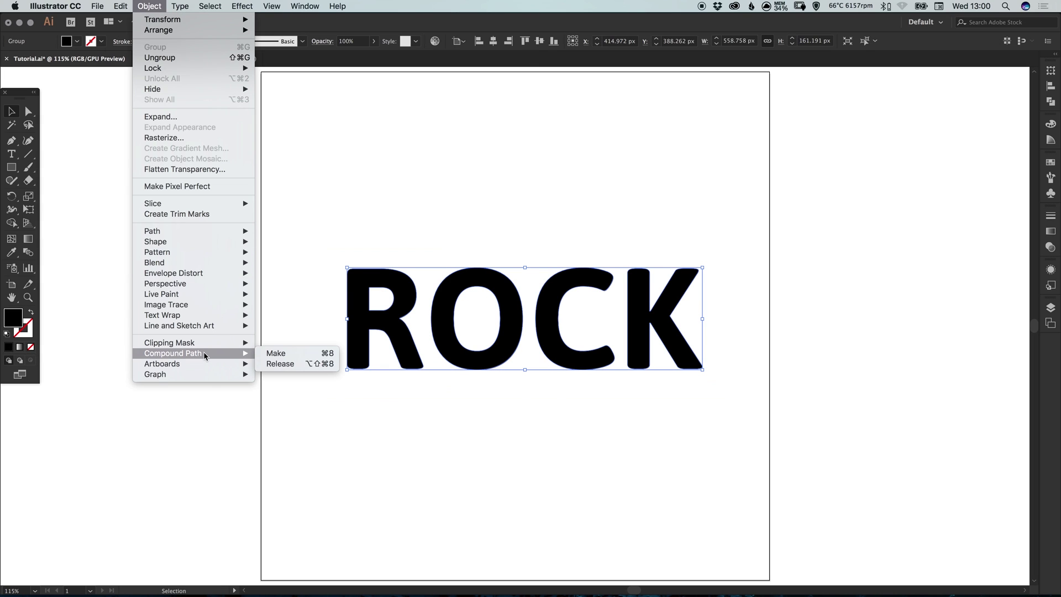
click(298, 357)
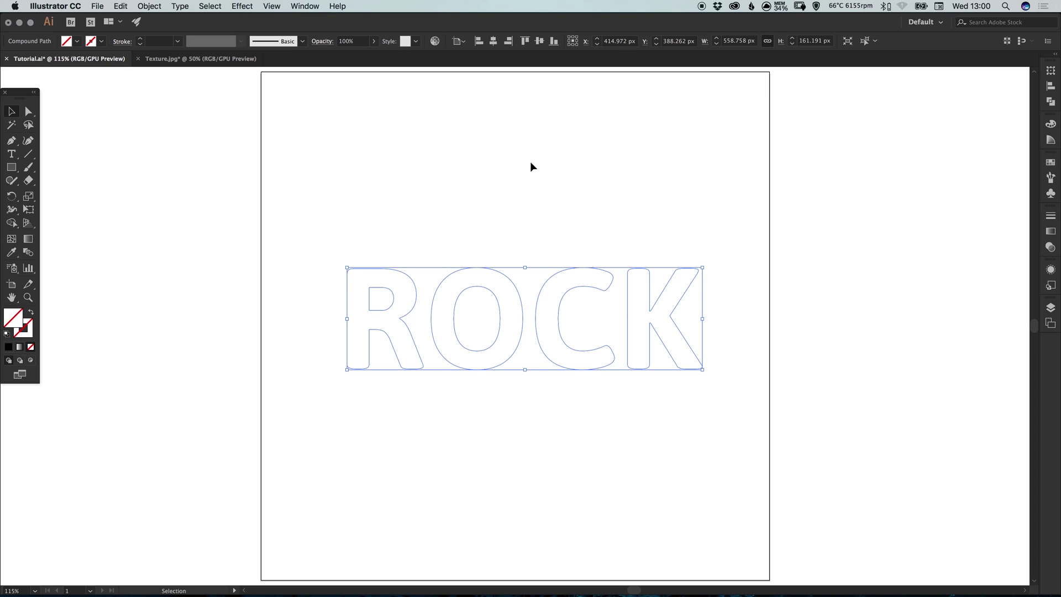
- Fill the ROCK compound path with black from the Swatches panel
click(1050, 163)
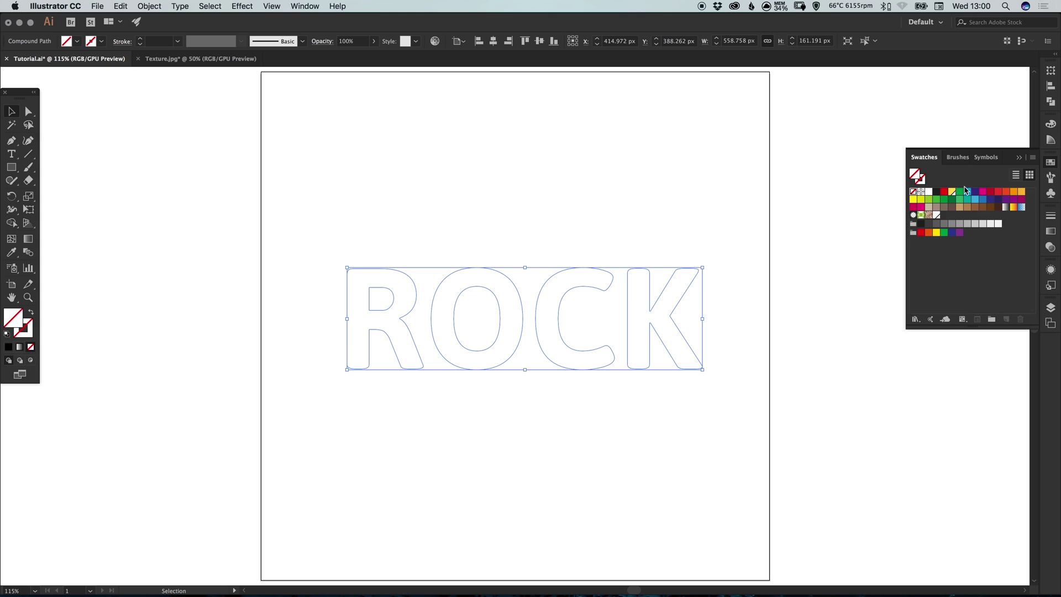
click(936, 192)
click(1049, 164)
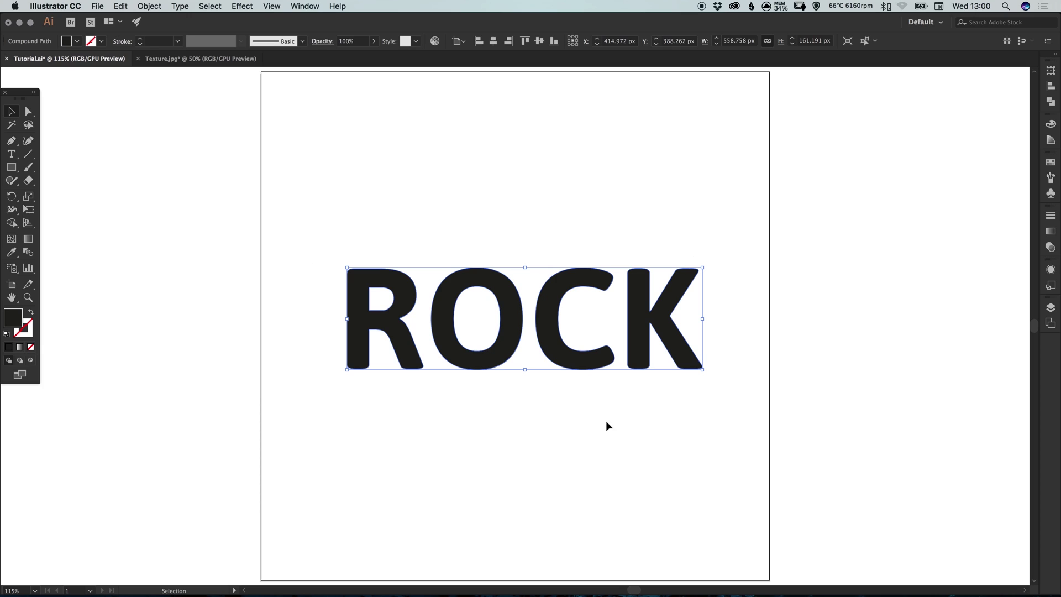
- Paste the wood texture in place over the lettering and deselect
click(120, 6)
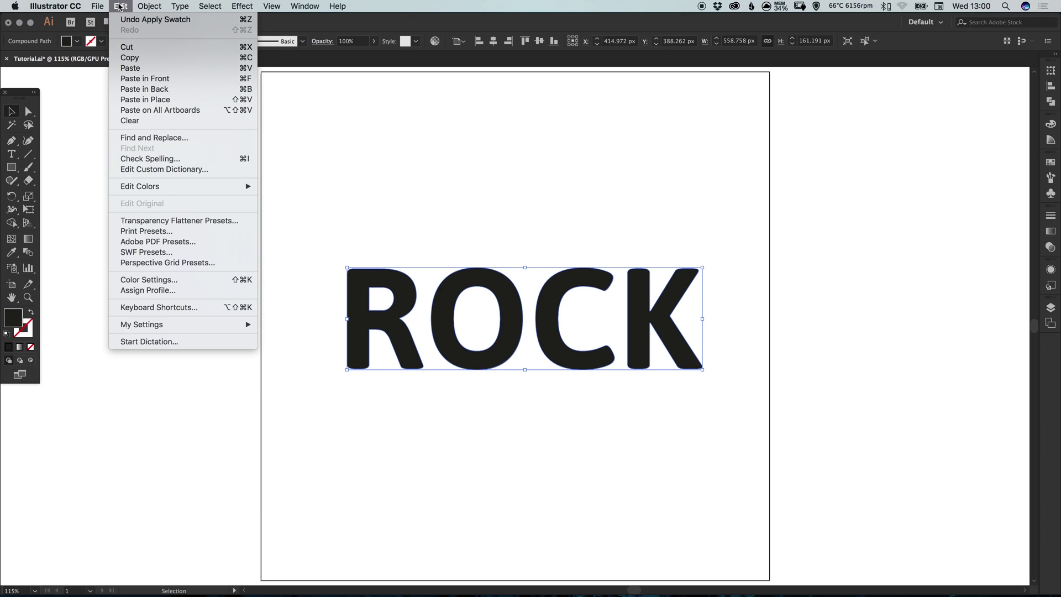
click(145, 99)
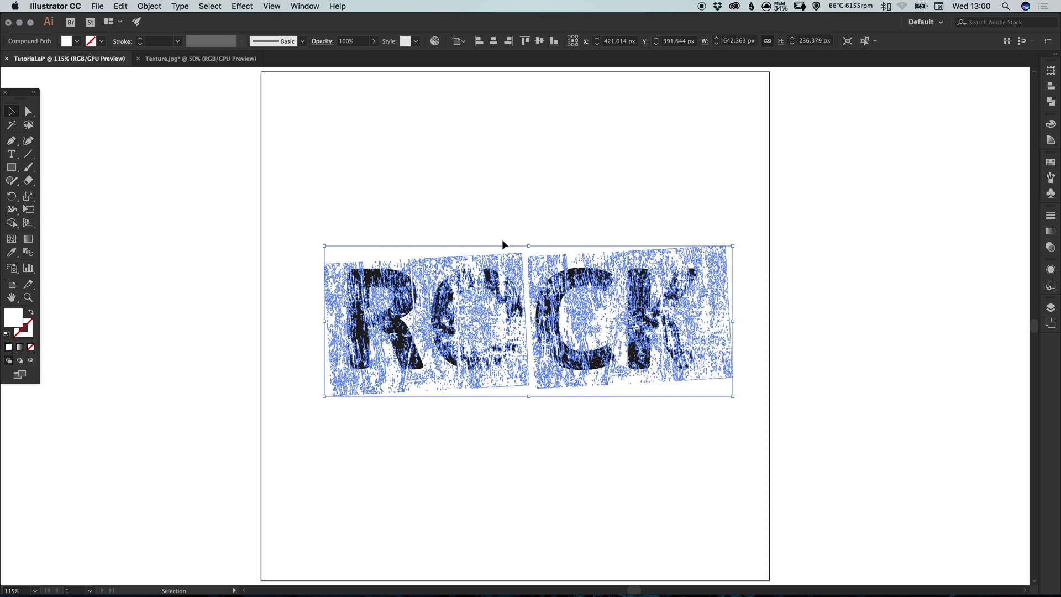
click(536, 206)
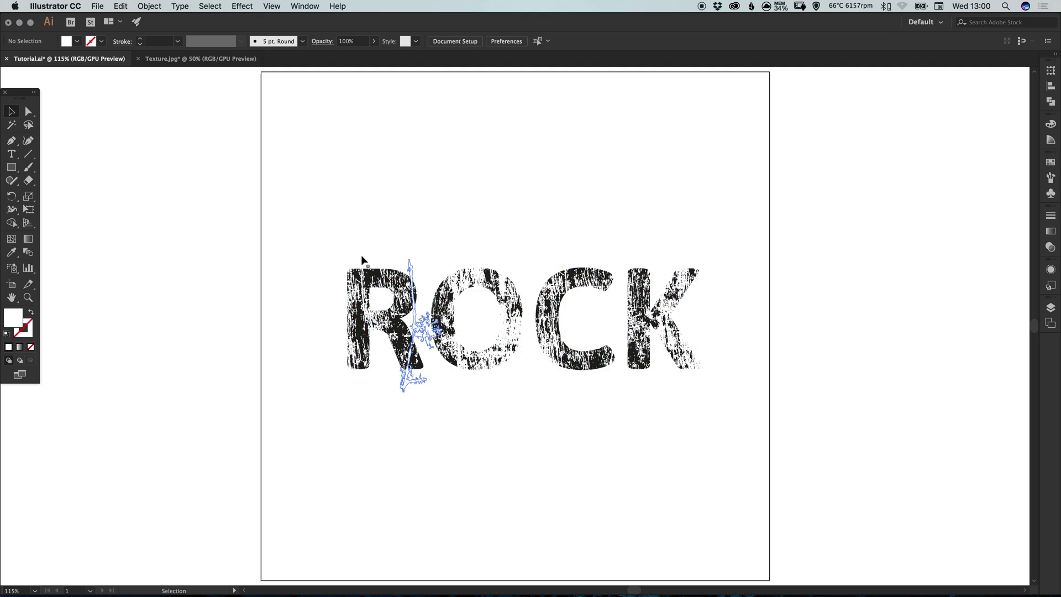
- Apply Pathfinder Minus Front to the texture and ROCK, then switch to Outline view
drag(296, 186, 745, 440)
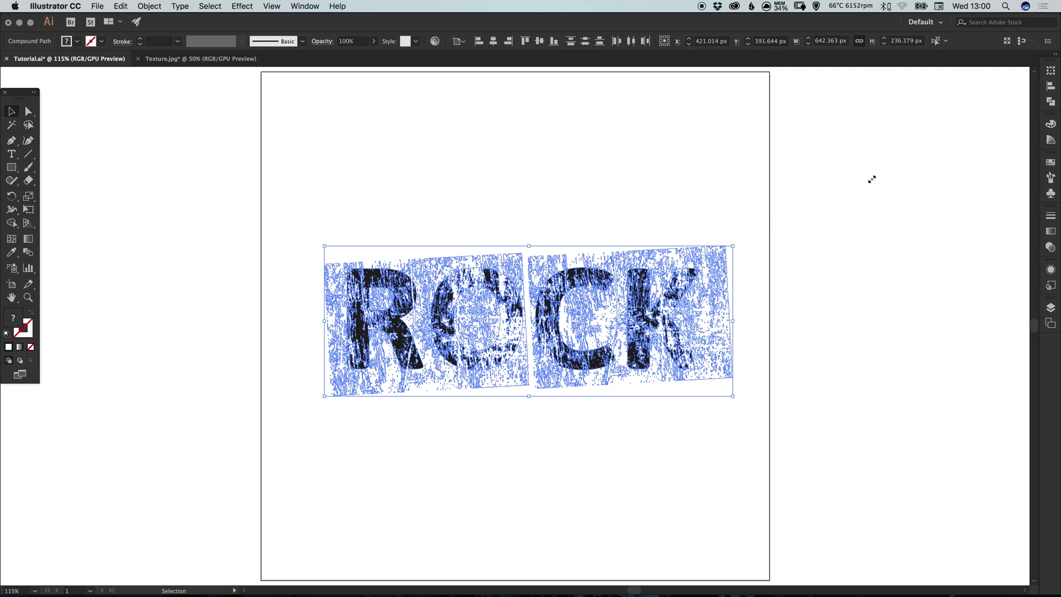
click(1051, 102)
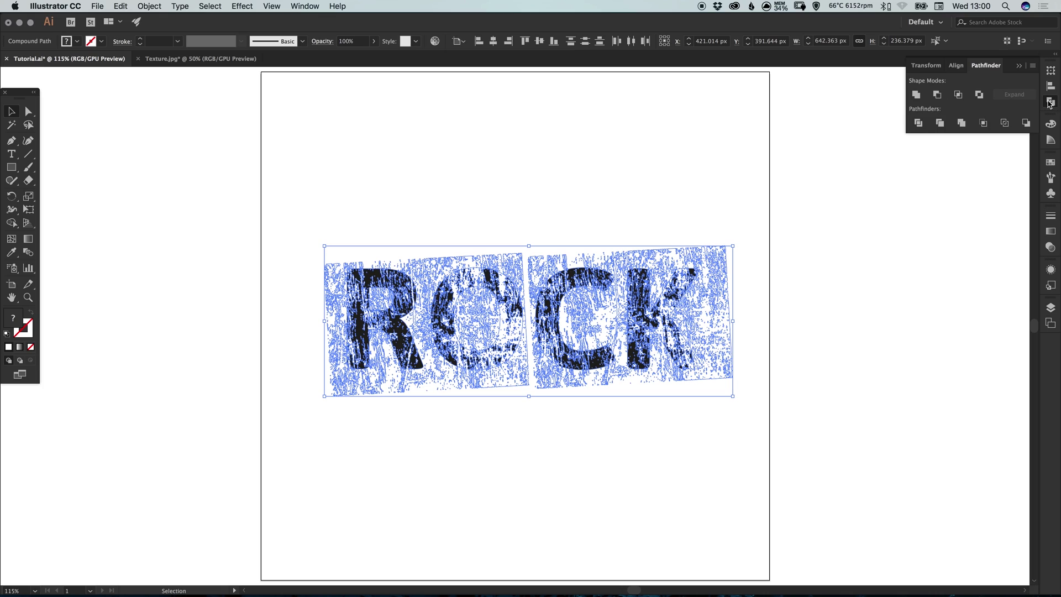
click(937, 95)
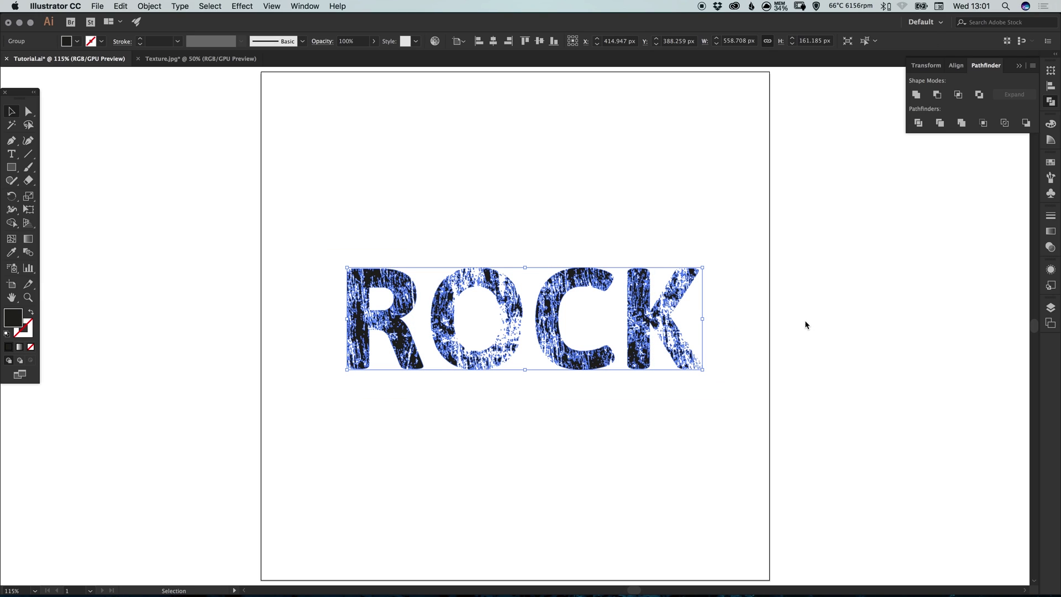
click(1051, 102)
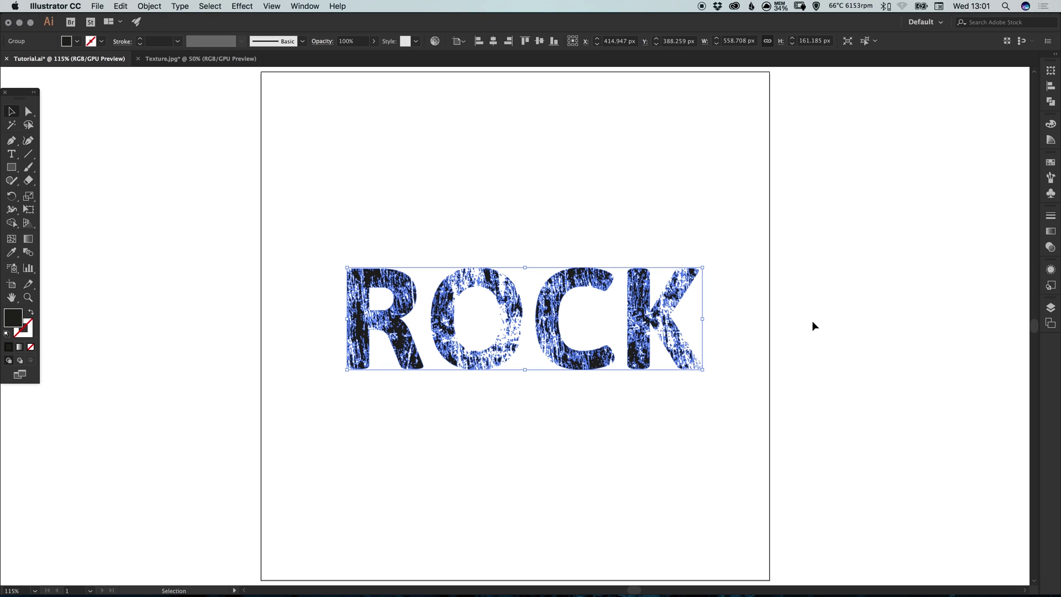
key(super+y)
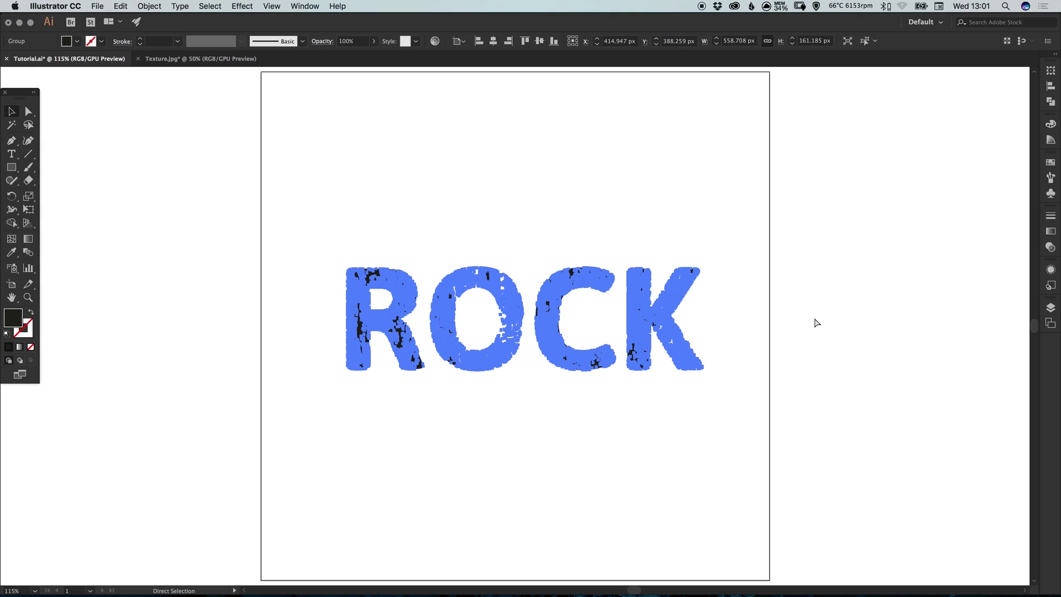
click(816, 316)
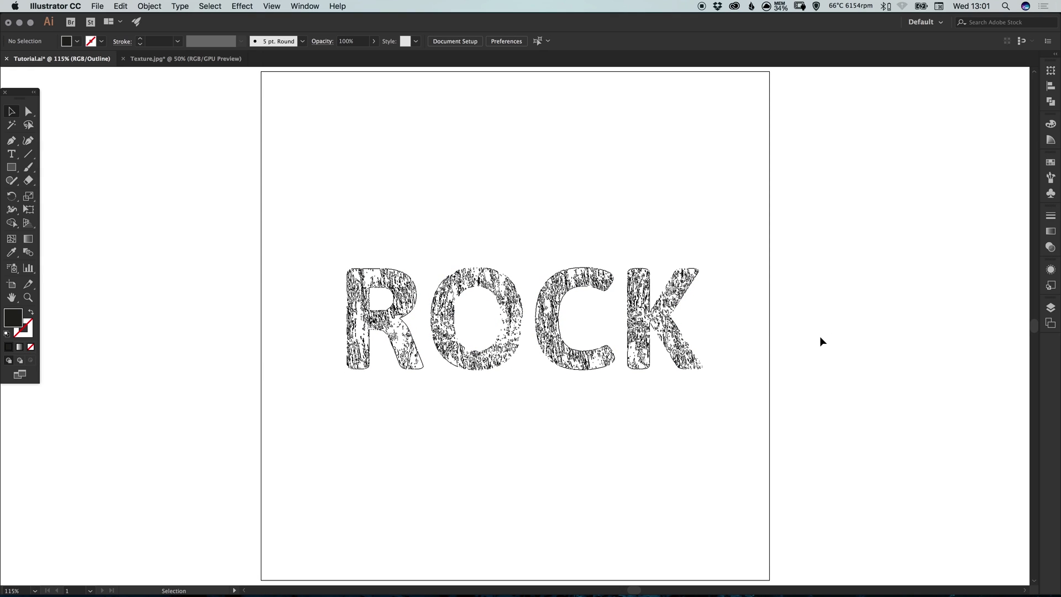
key(z)
drag(330, 248, 705, 379)
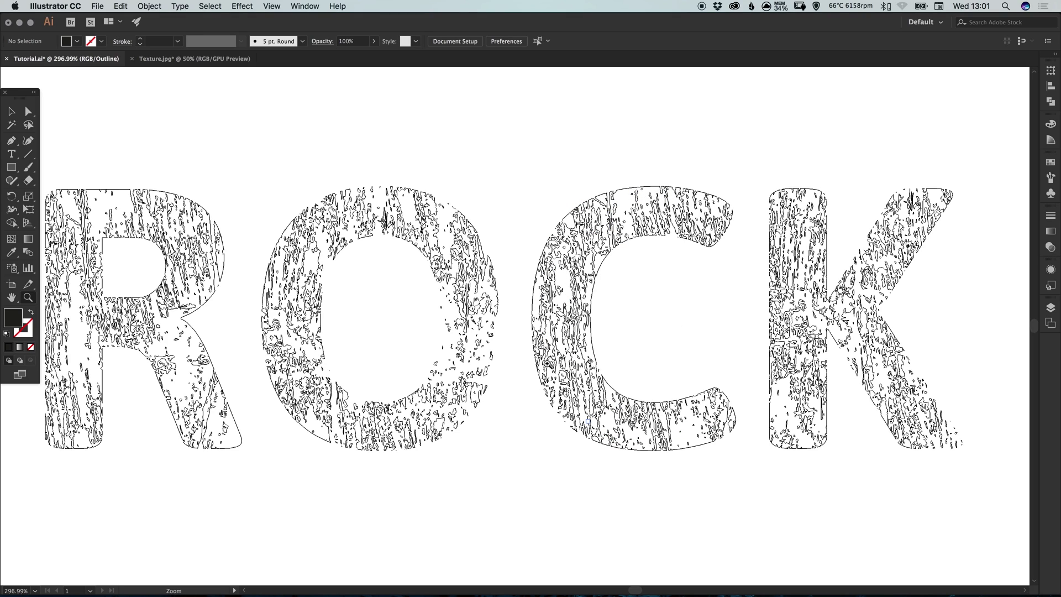
key(v)
key(a)
key(super+y)
key(super+0)
key(v)
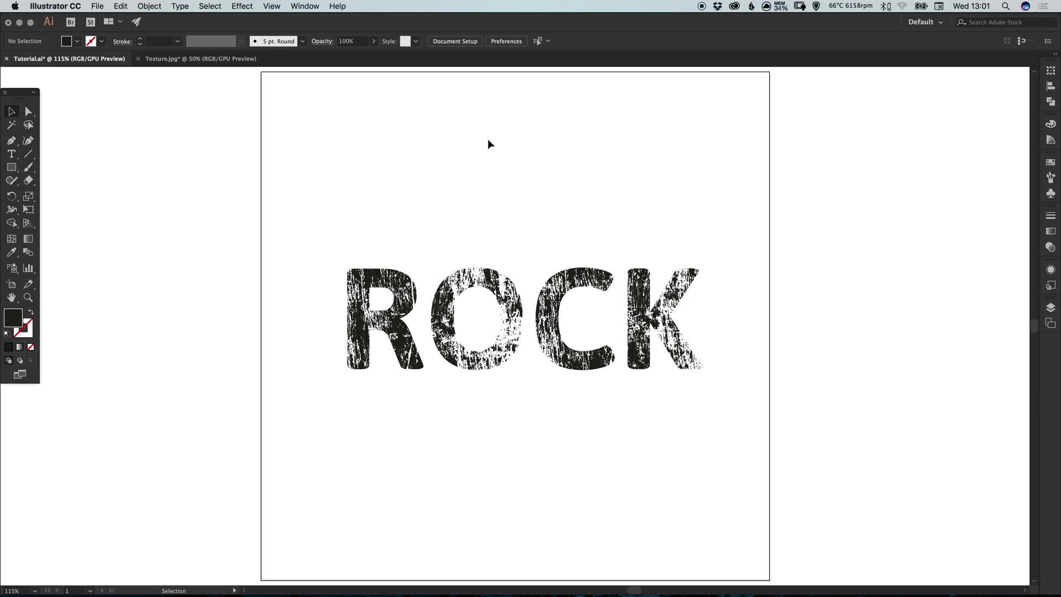
click(439, 308)
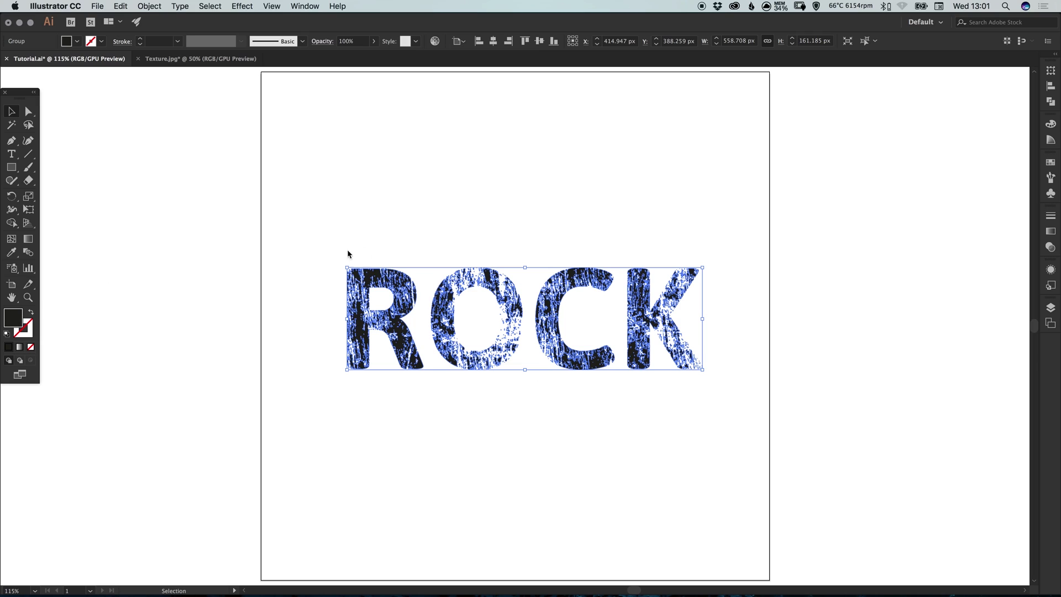
- Try a pinkish-red fill on the lettering via the colour picker
double_click(13, 318)
click(512, 238)
click(554, 229)
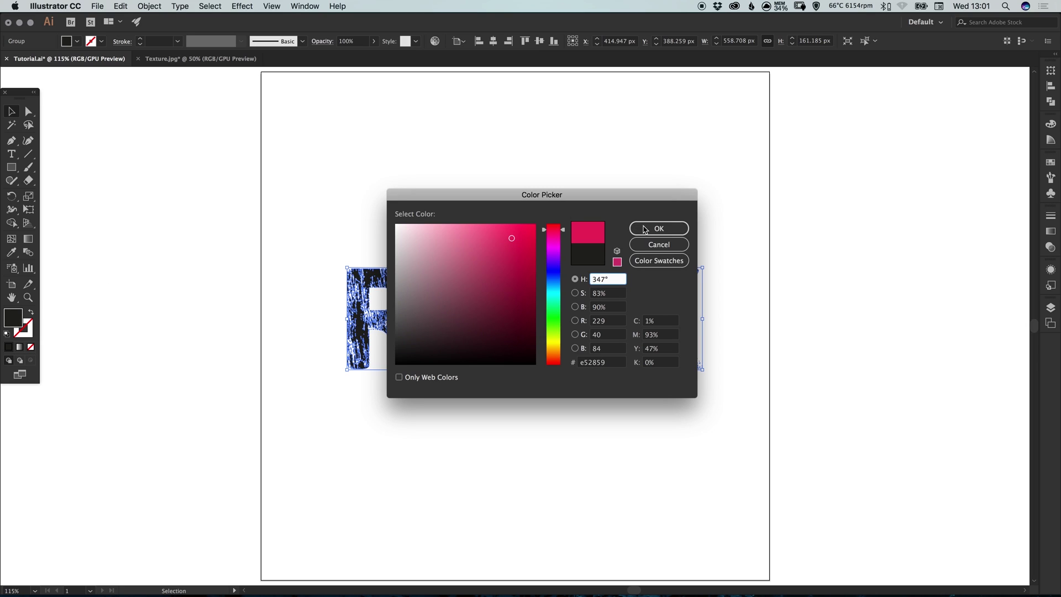
click(646, 228)
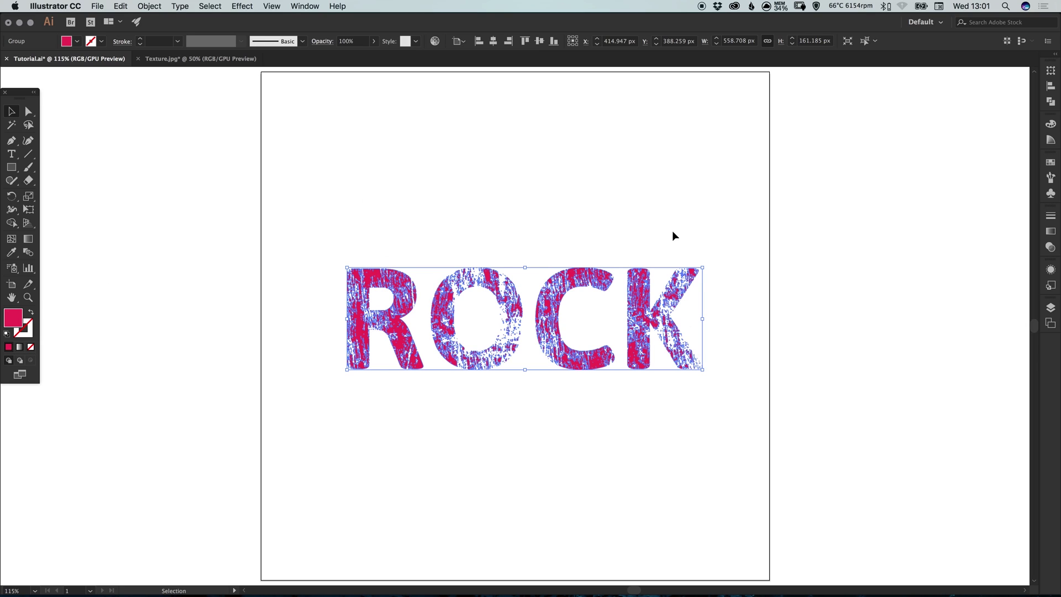
click(712, 291)
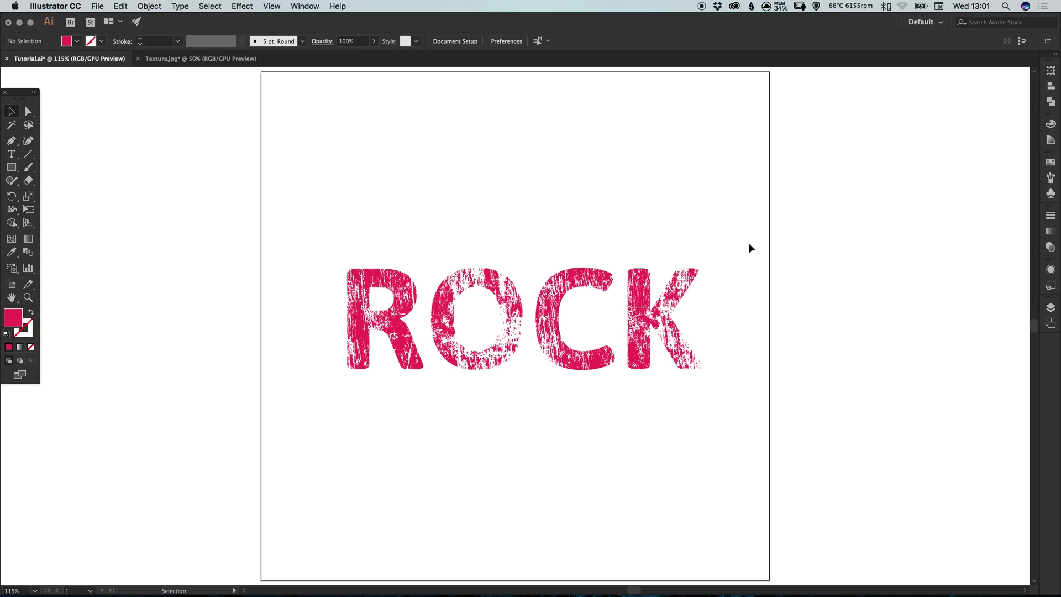
- Fill the ROCK lettering with the C=0 M=0 Y=0 K=80 grey swatch
click(633, 277)
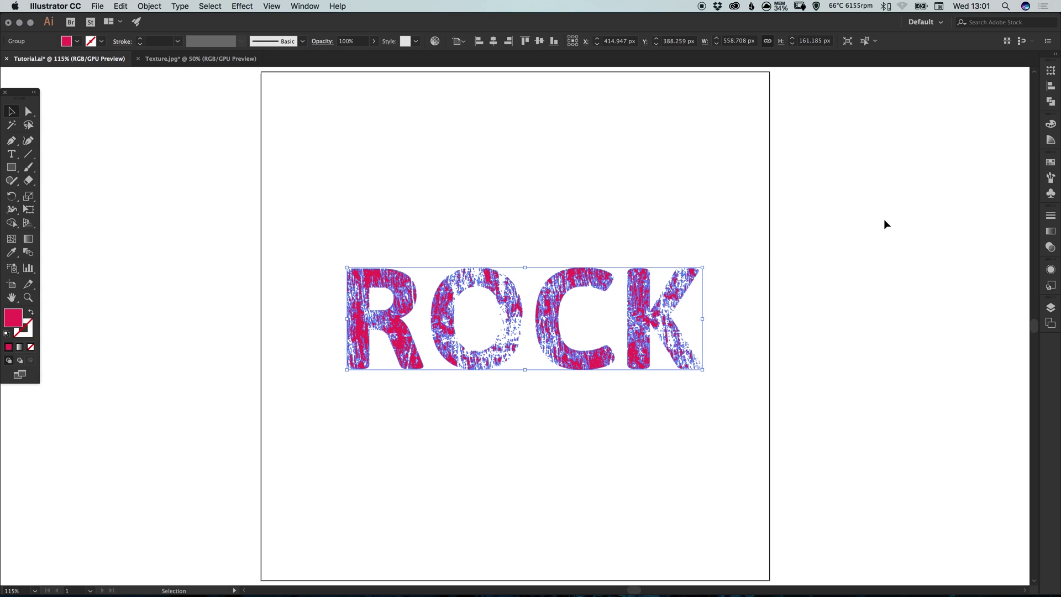
click(1049, 164)
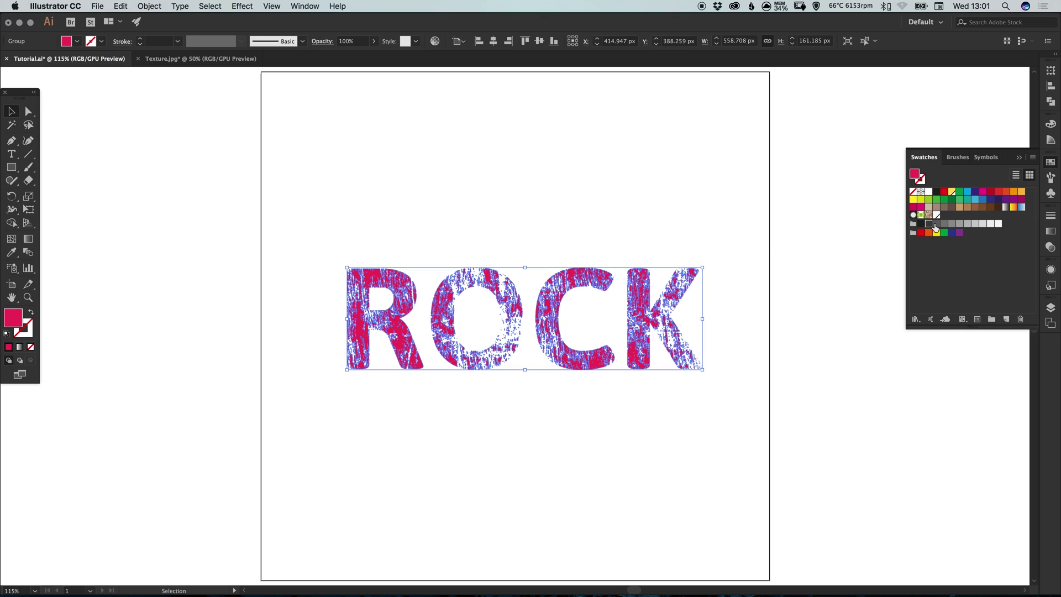
click(931, 224)
click(936, 224)
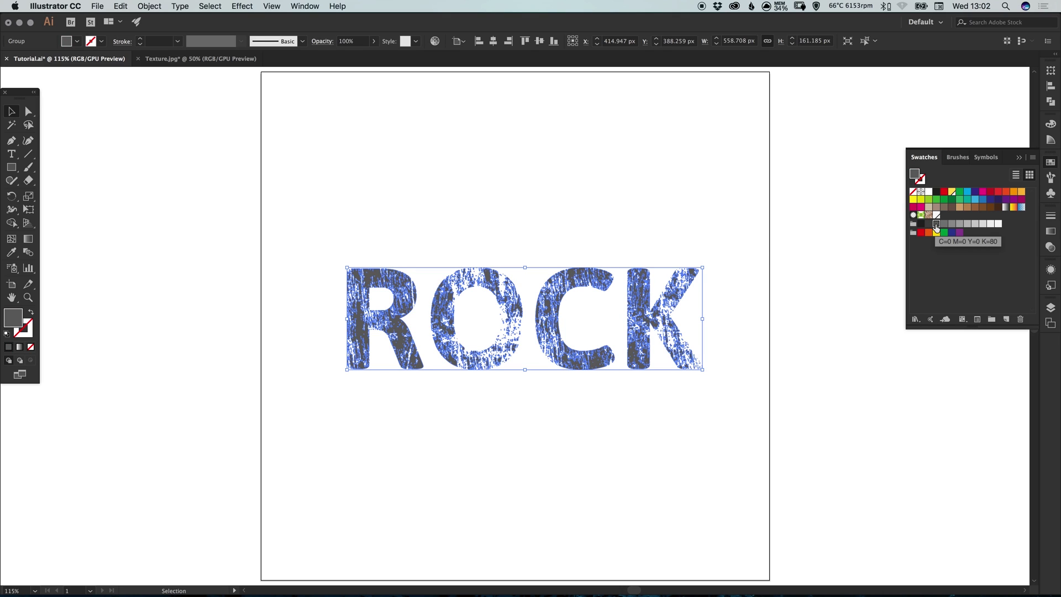
click(97, 199)
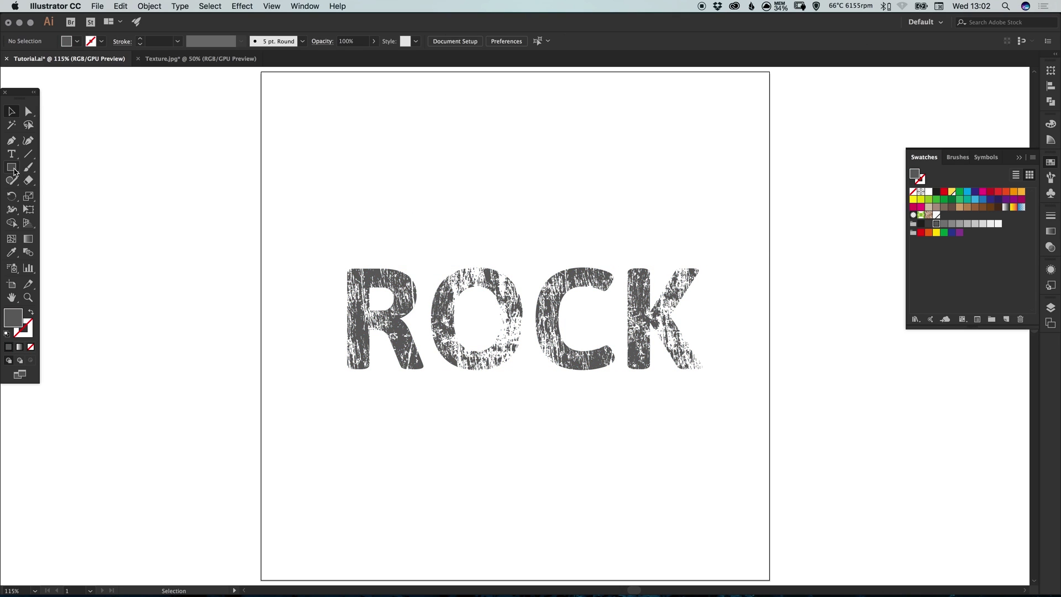
click(14, 170)
- Draw an 800 × 800 px square over the artboard, send it to back, and fill it near-white
drag(266, 75, 770, 580)
click(11, 111)
click(143, 7)
mouse_move(235, 30)
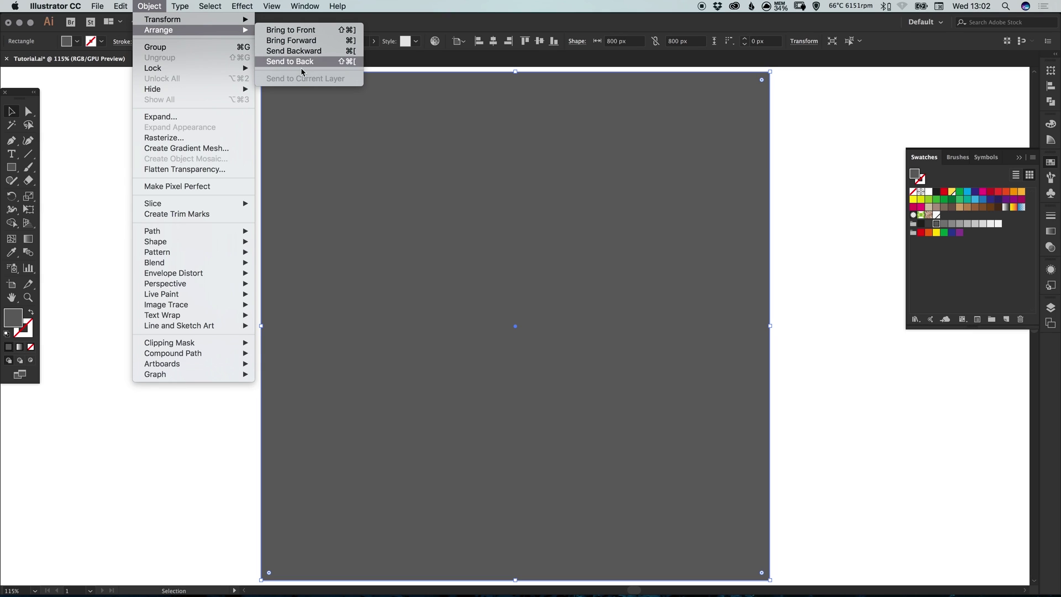
click(296, 62)
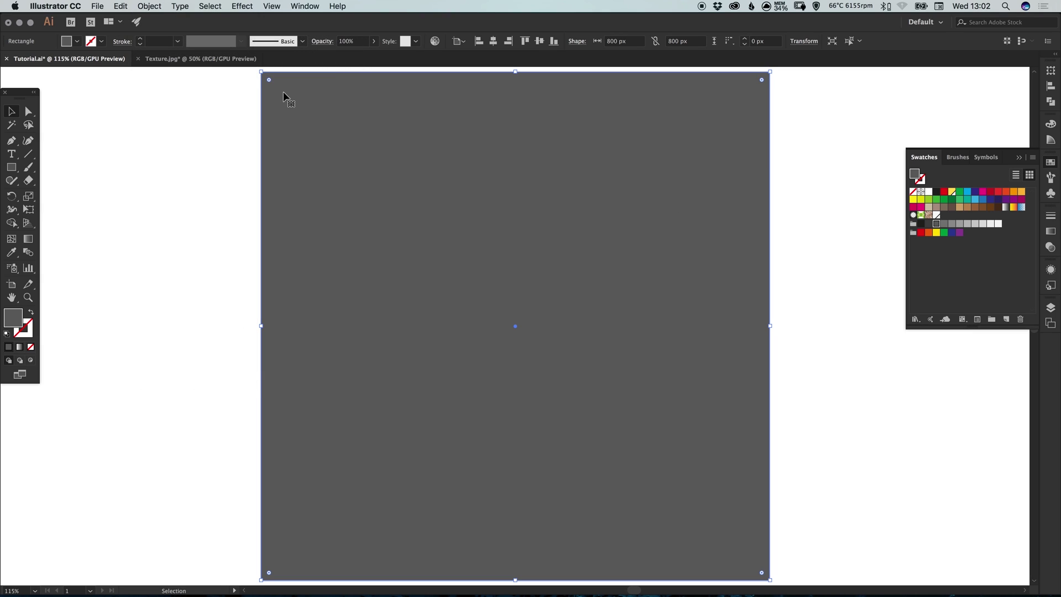
click(937, 216)
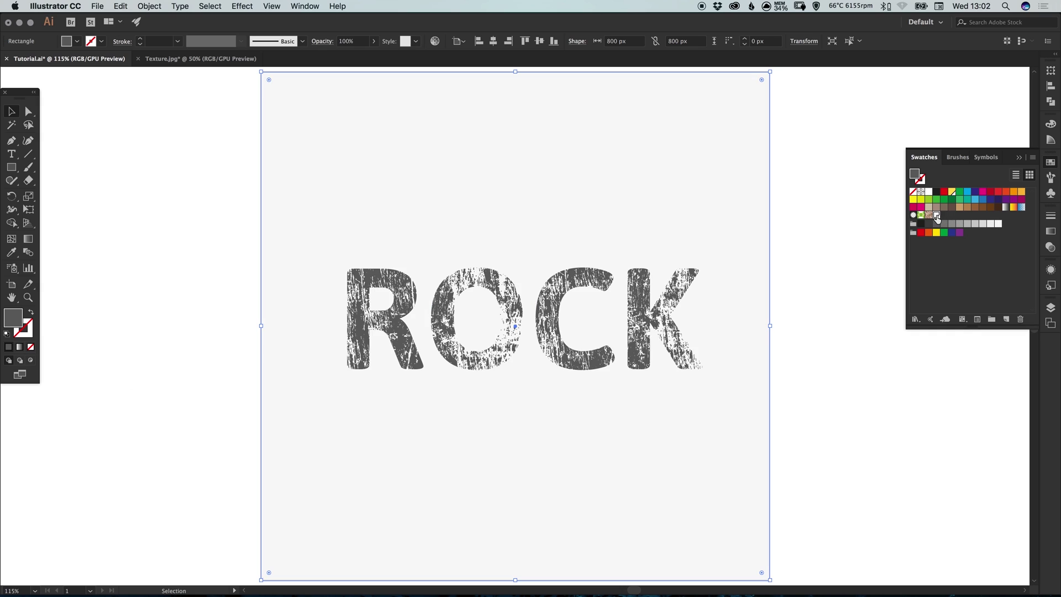
- Centre the ROCK lettering horizontally and vertically on the artboard at 400, 400 px
click(164, 237)
click(376, 276)
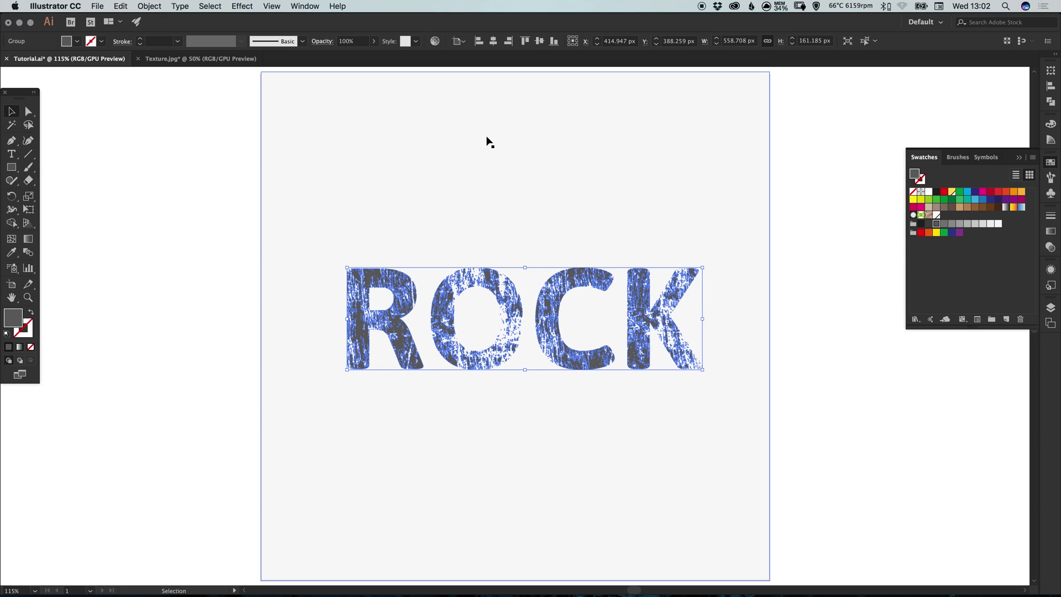
click(500, 42)
click(539, 41)
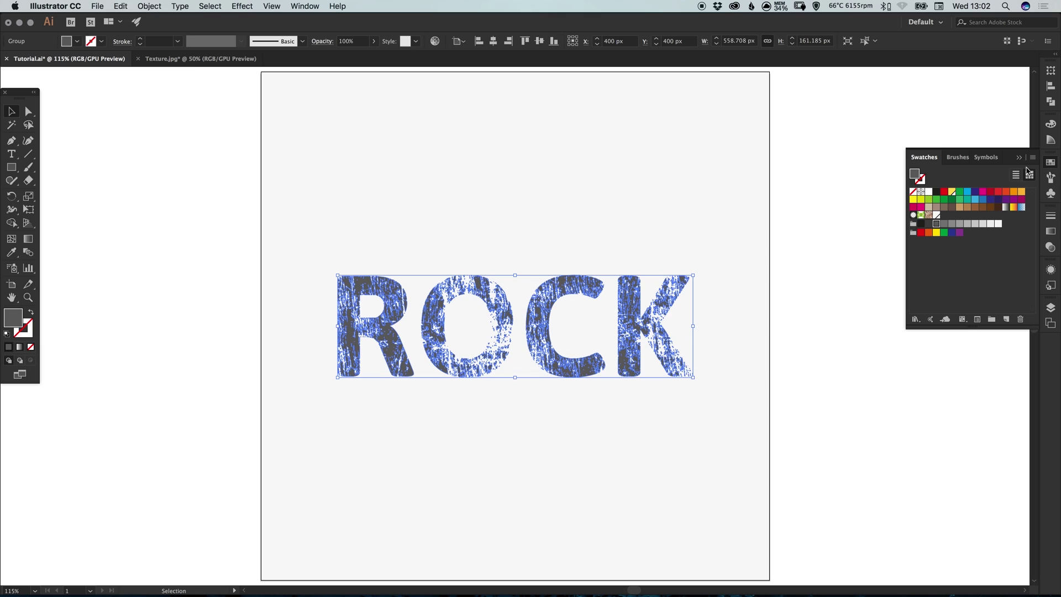
click(1051, 162)
click(833, 333)
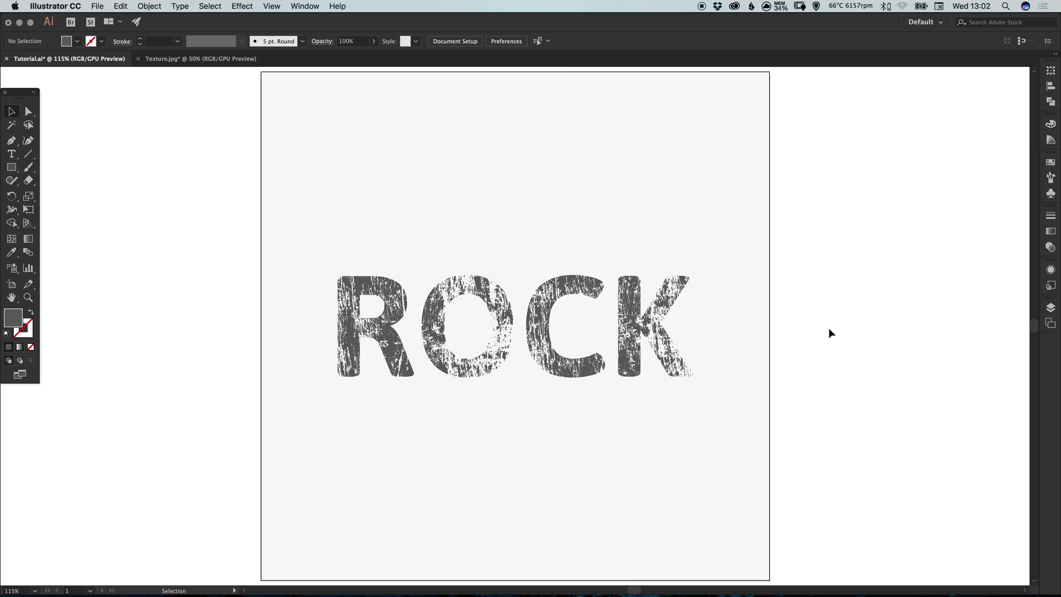